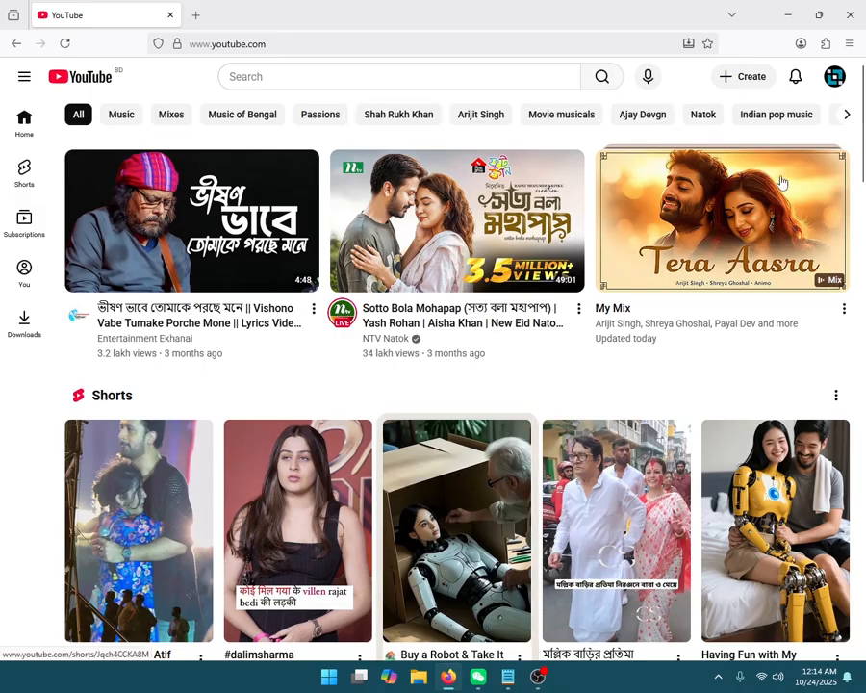
mouse_move(863, 164)
left_mouse_down()
mouse_move(859, 264)
mouse_move(851, 168)
left_mouse_up()
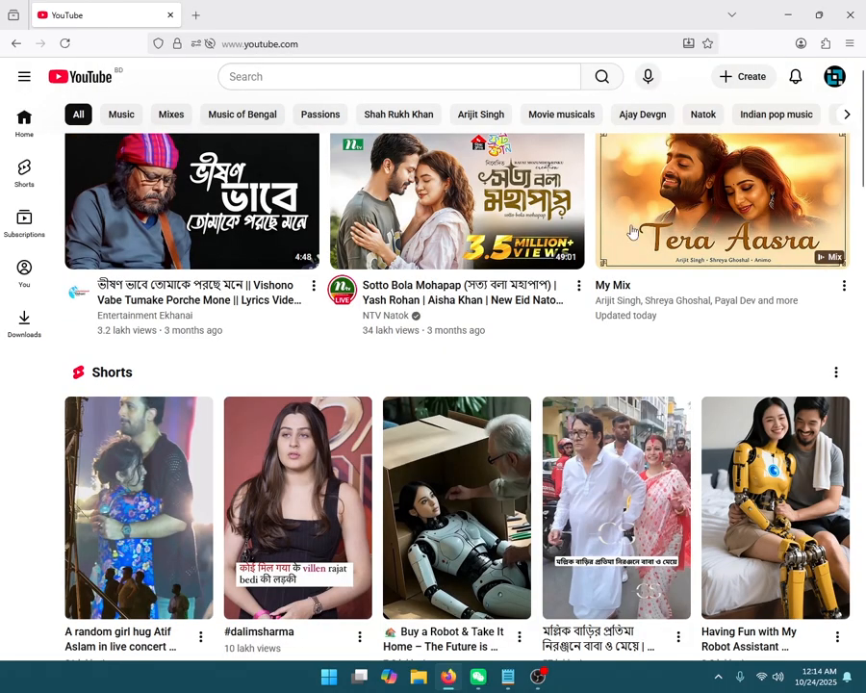
right_click(332, 682)
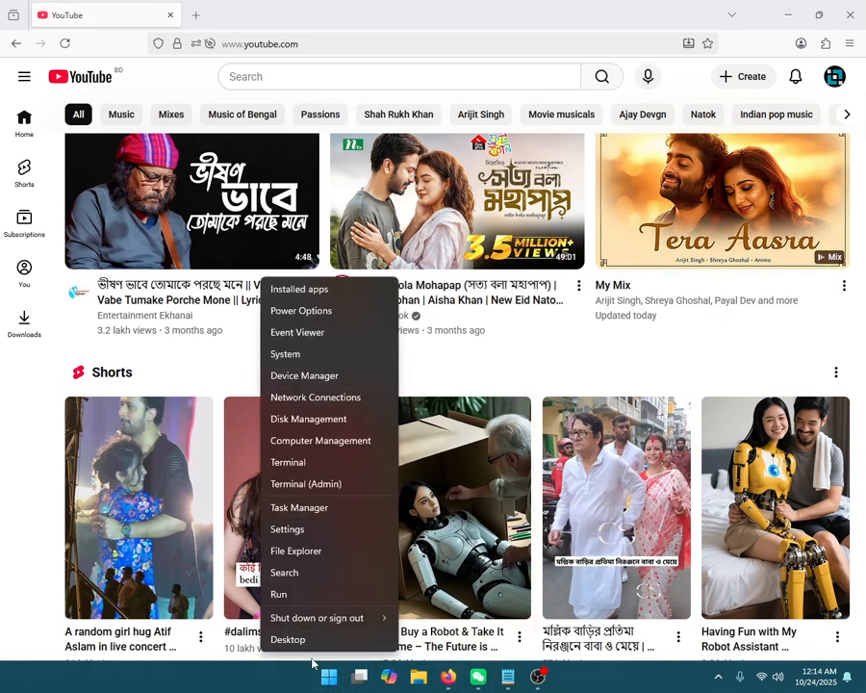
key("Escape")
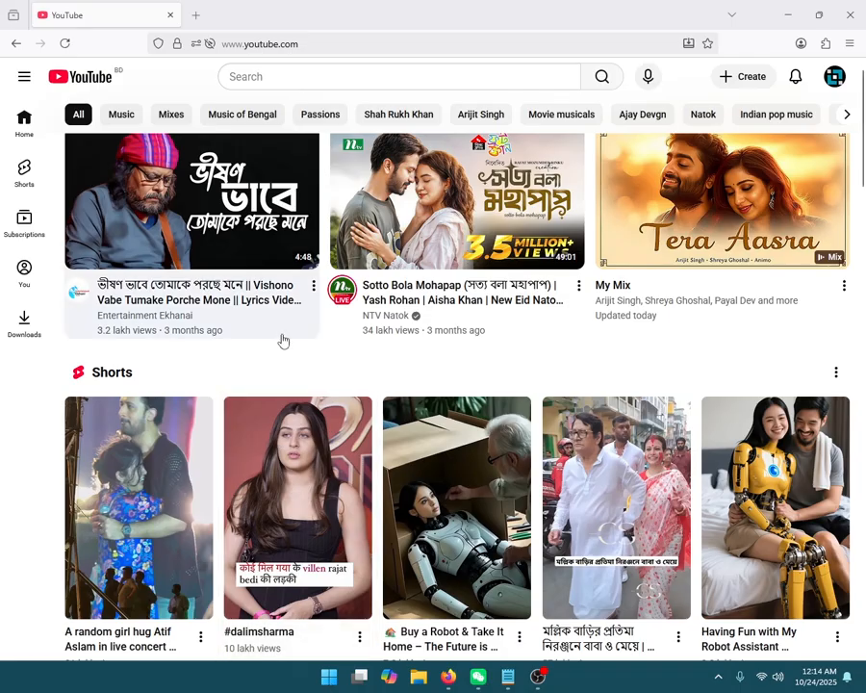
Search Windows for "note" and run Notepad as administrator
key("super")
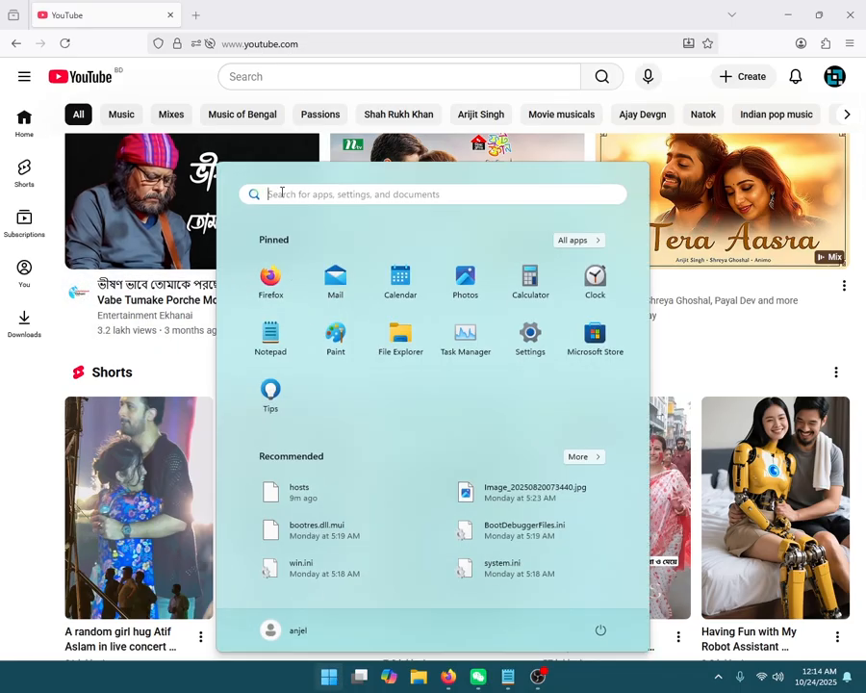
type("note")
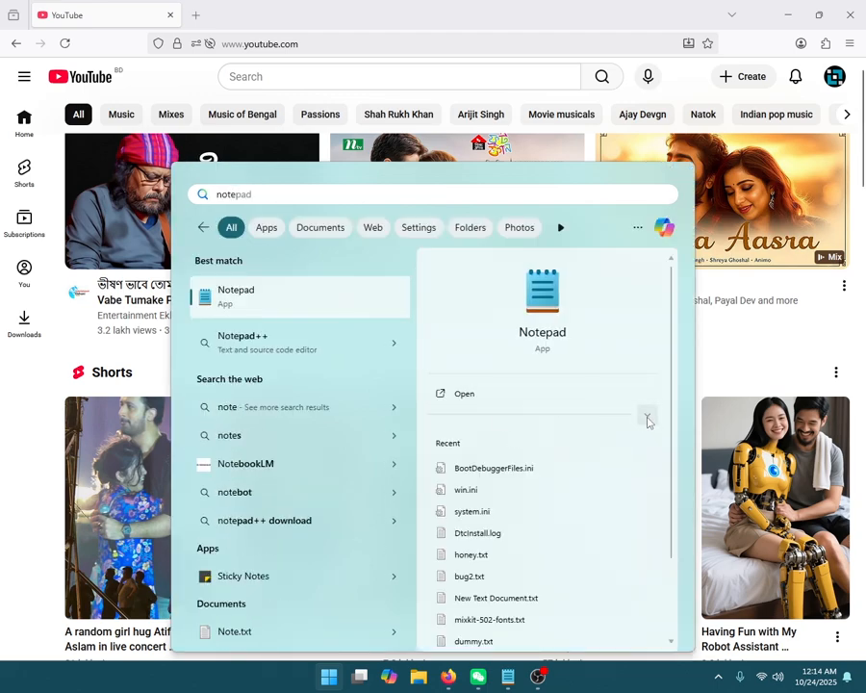
left_click(647, 415)
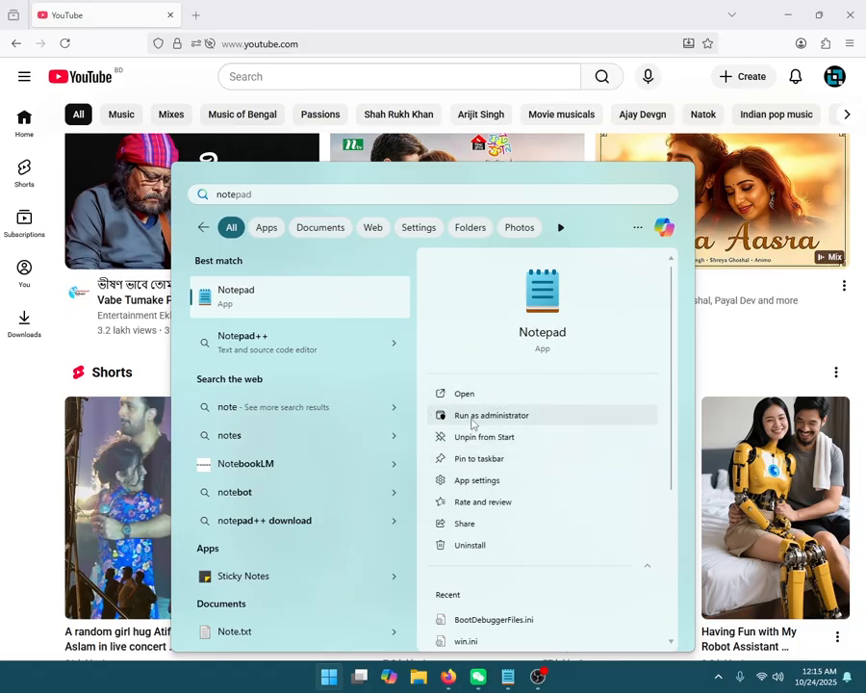
left_click(332, 343)
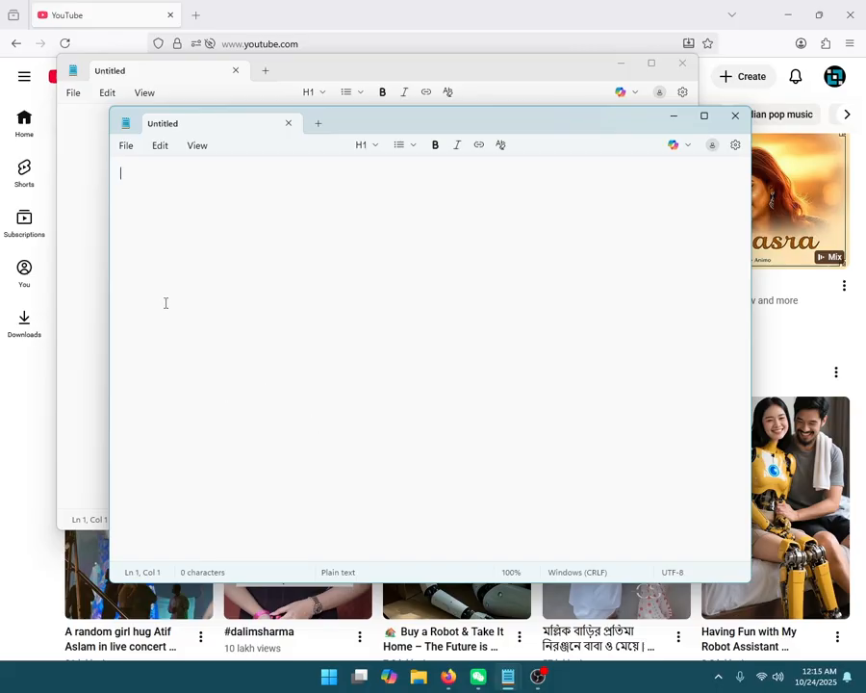
Start opening a file in the new Notepad window and browse to Windows\System32\drivers\etc on Local Disk (C:)
left_click(126, 146)
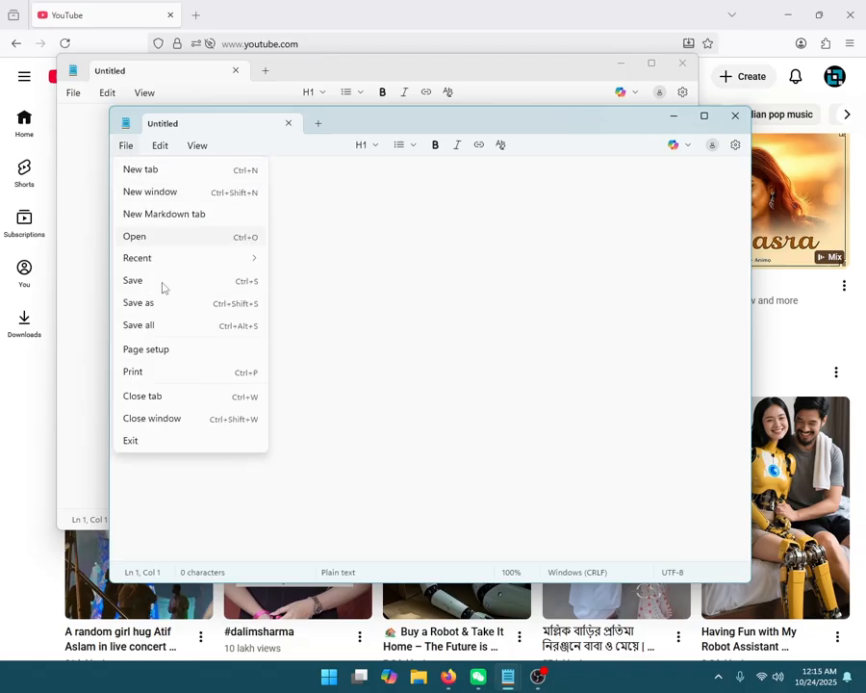
left_click(133, 237)
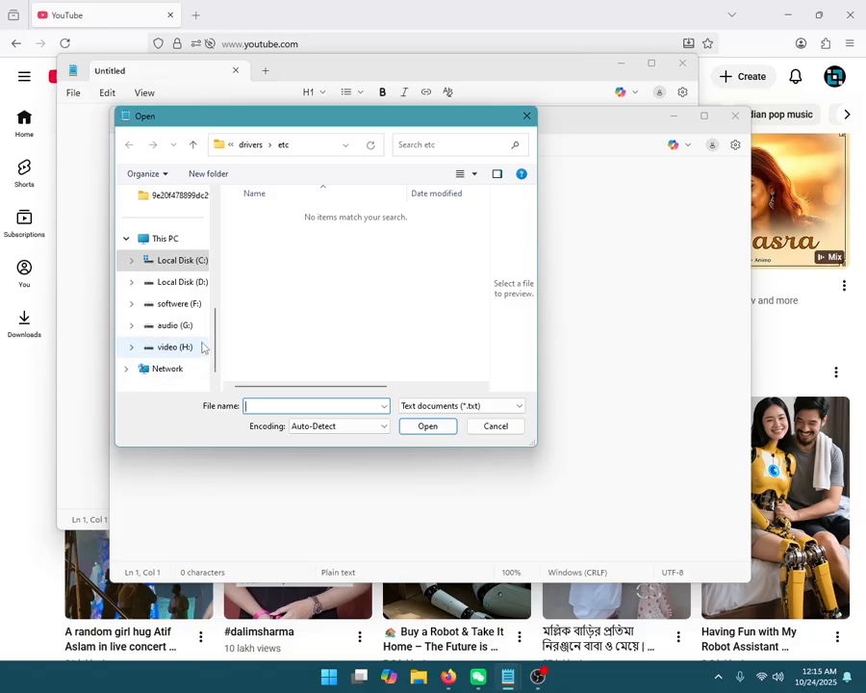
scroll(216, 327, "down", 1)
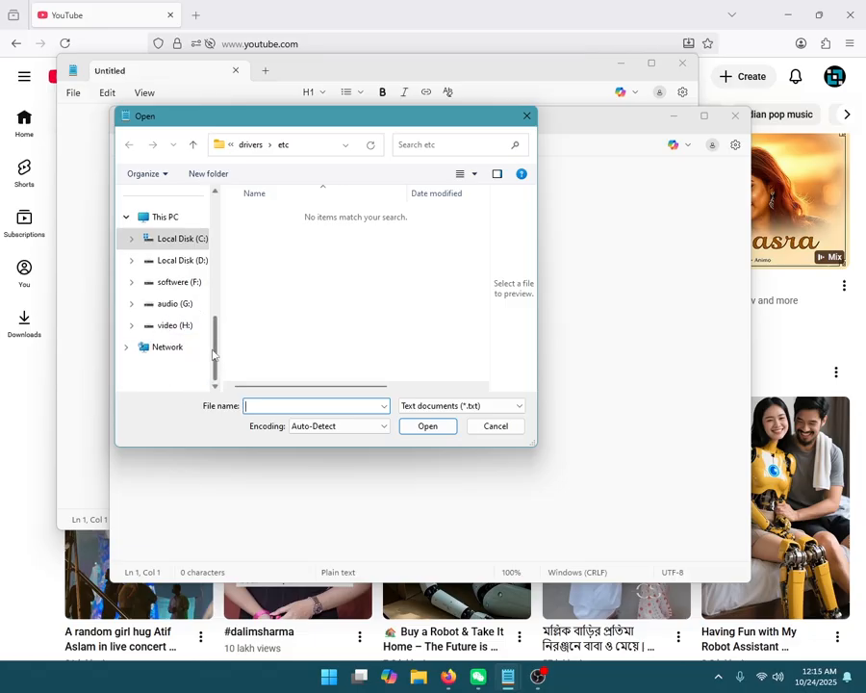
left_click(189, 247)
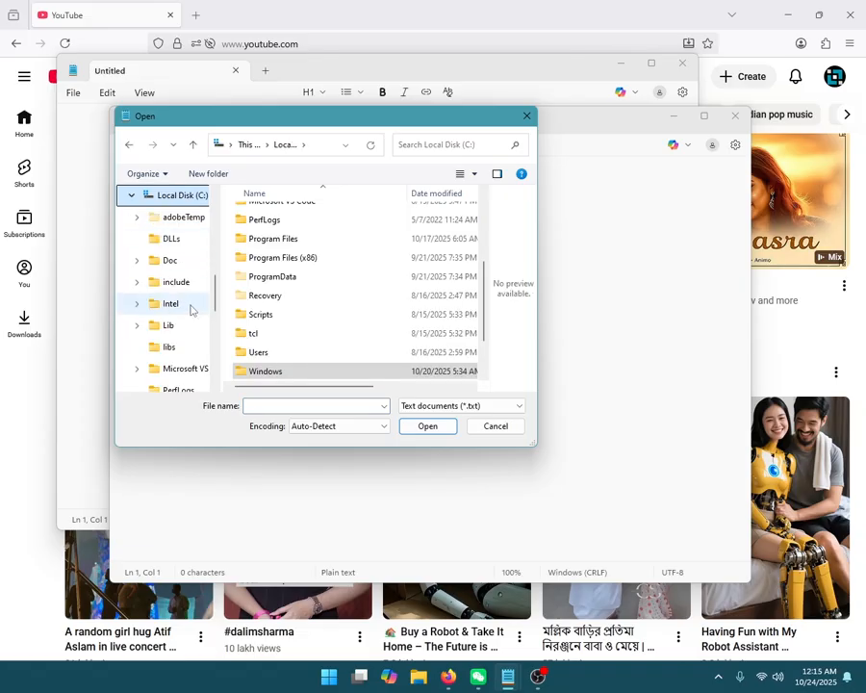
double_click(265, 373)
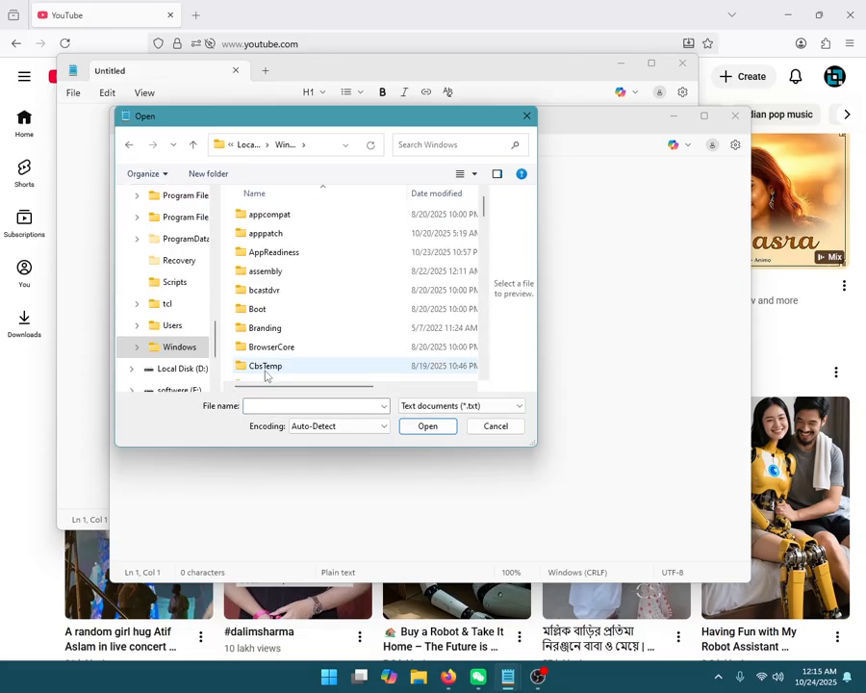
left_click_drag(484, 206, 471, 339)
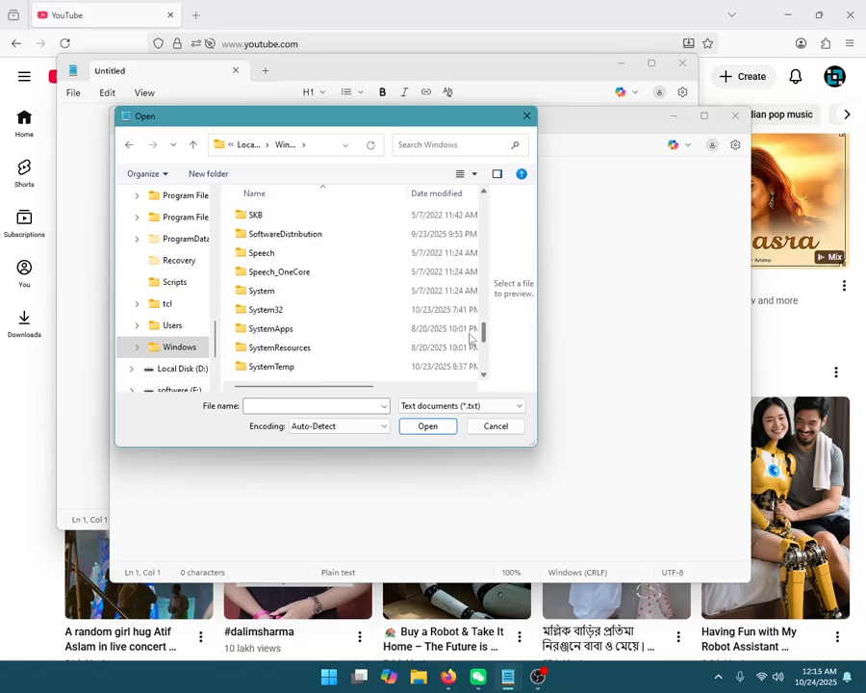
double_click(263, 311)
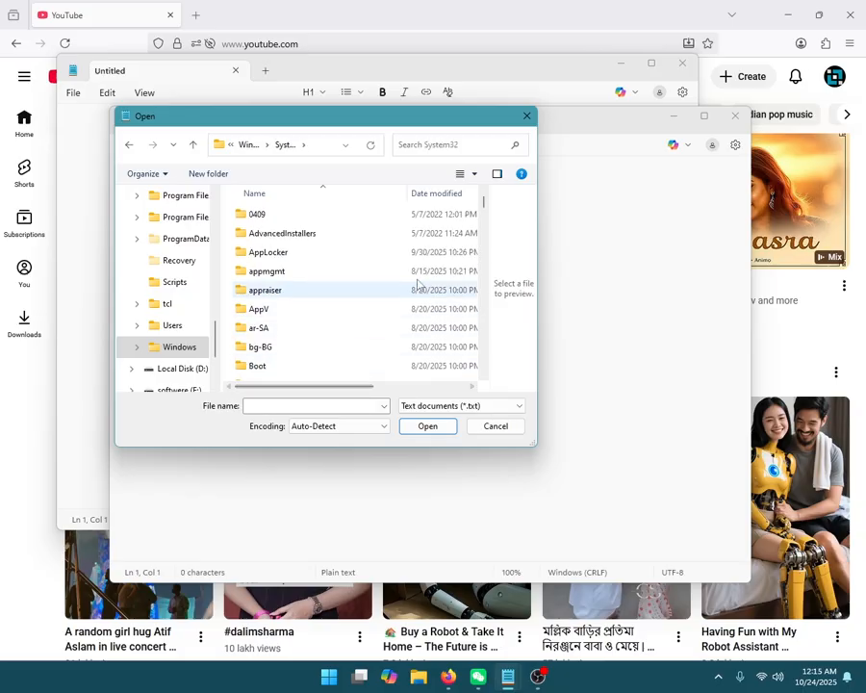
left_click_drag(486, 212, 482, 238)
double_click(259, 321)
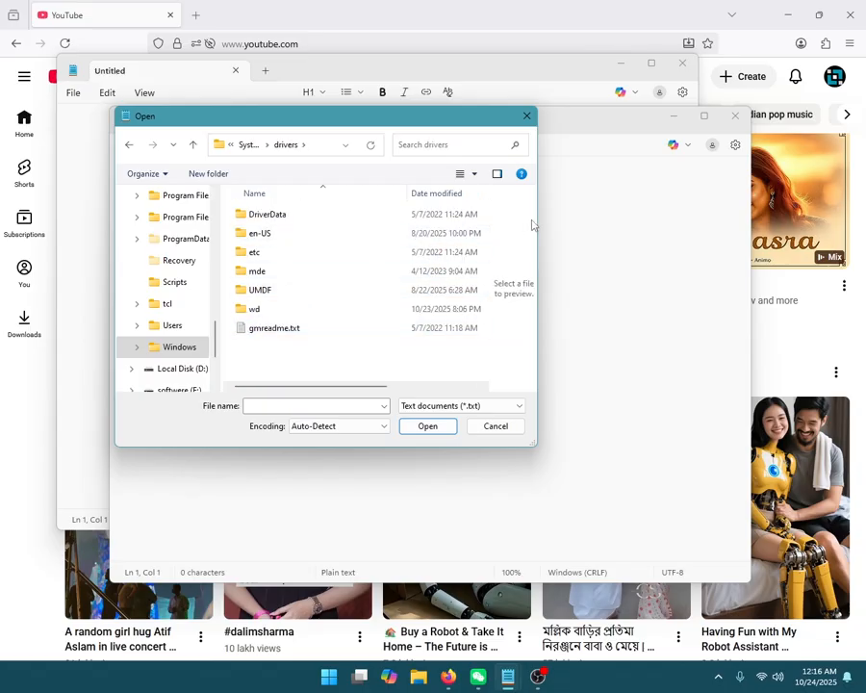
left_click_drag(537, 219, 610, 213)
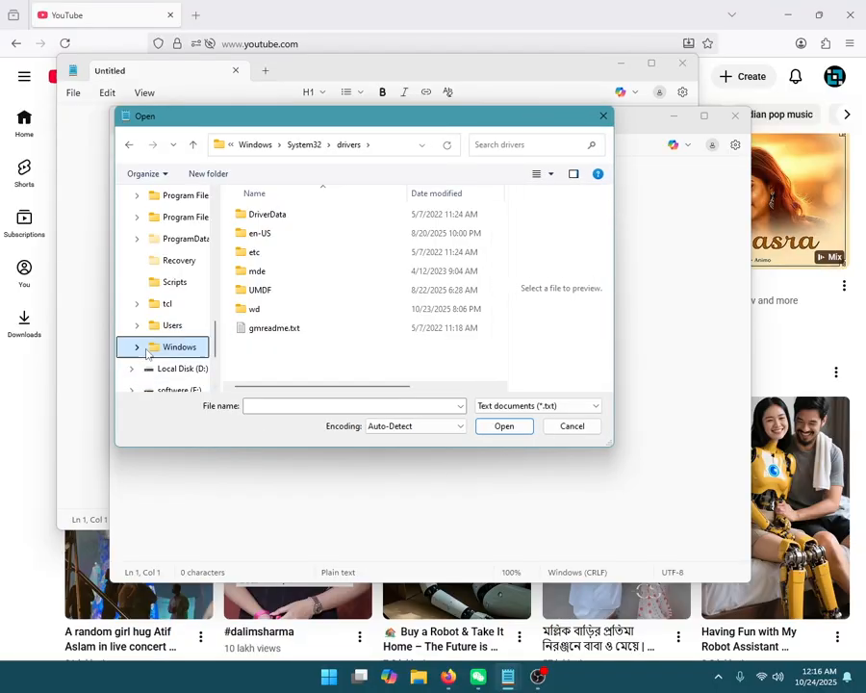
double_click(254, 256)
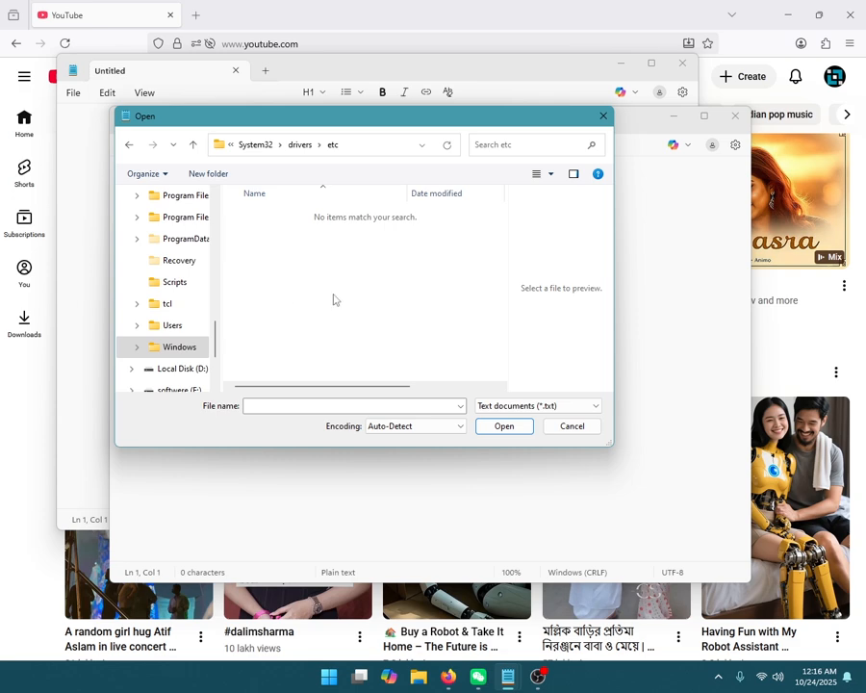
Show all file types in the etc folder and open the hosts file
left_click(505, 408)
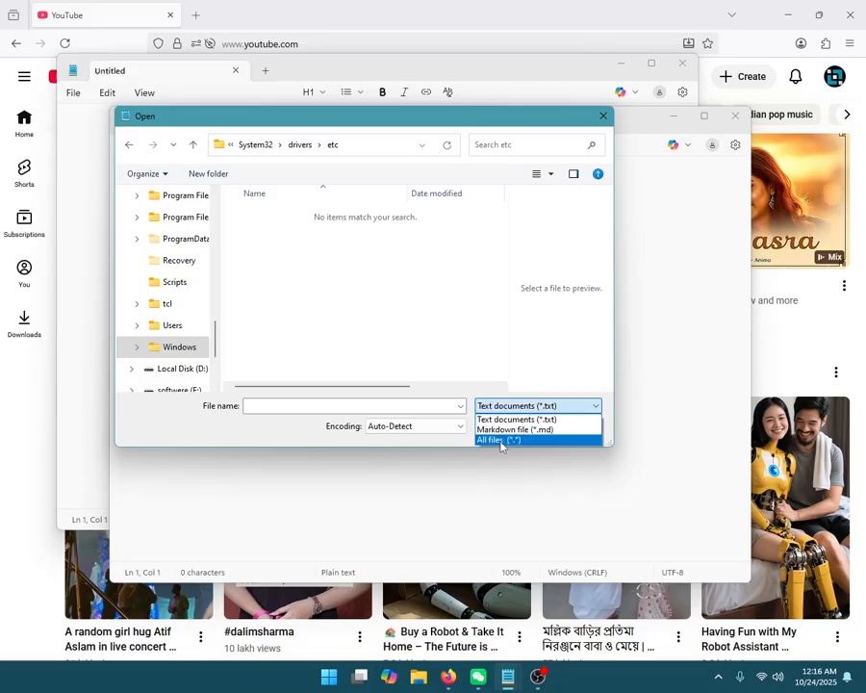
left_click(498, 440)
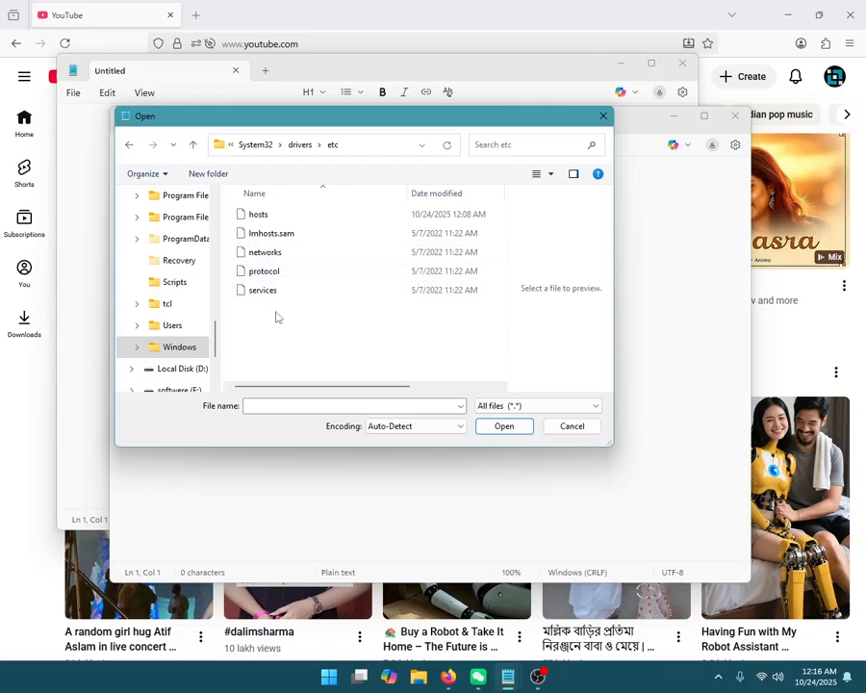
left_click(253, 220)
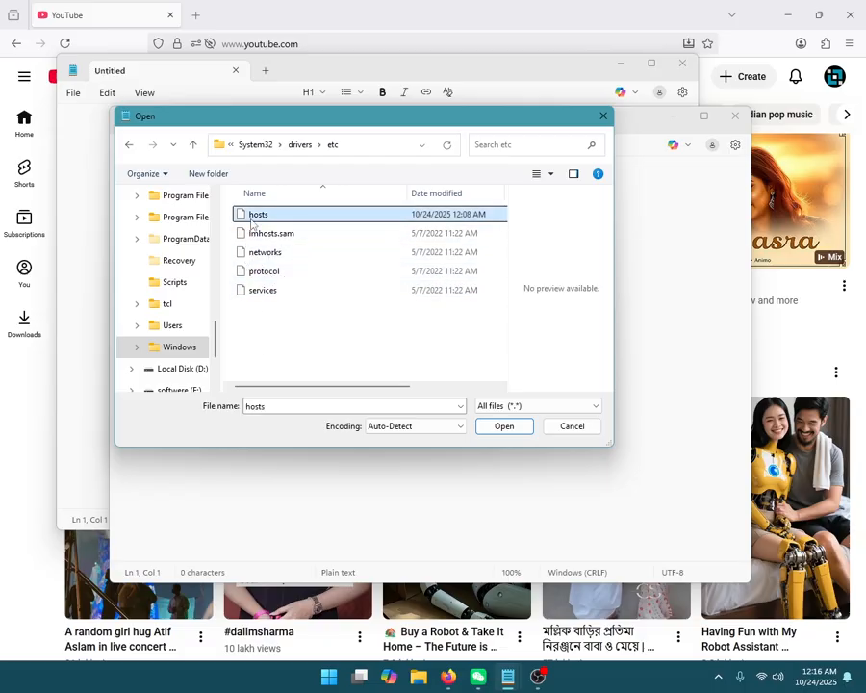
left_click(501, 431)
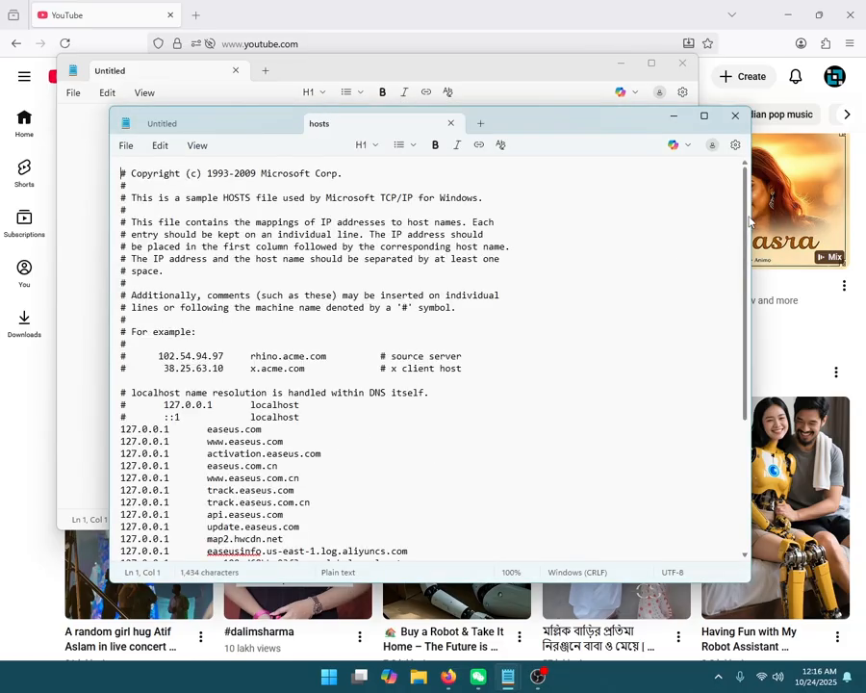
Delete the four commented-out YouTube entries at the end of the hosts file
left_click_drag(747, 223, 747, 426)
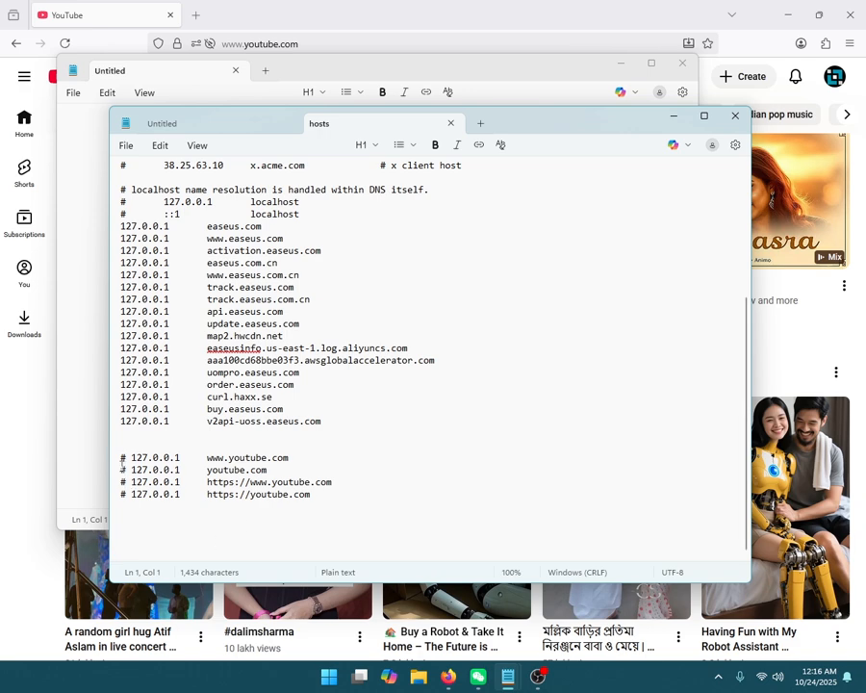
left_click_drag(122, 457, 329, 502)
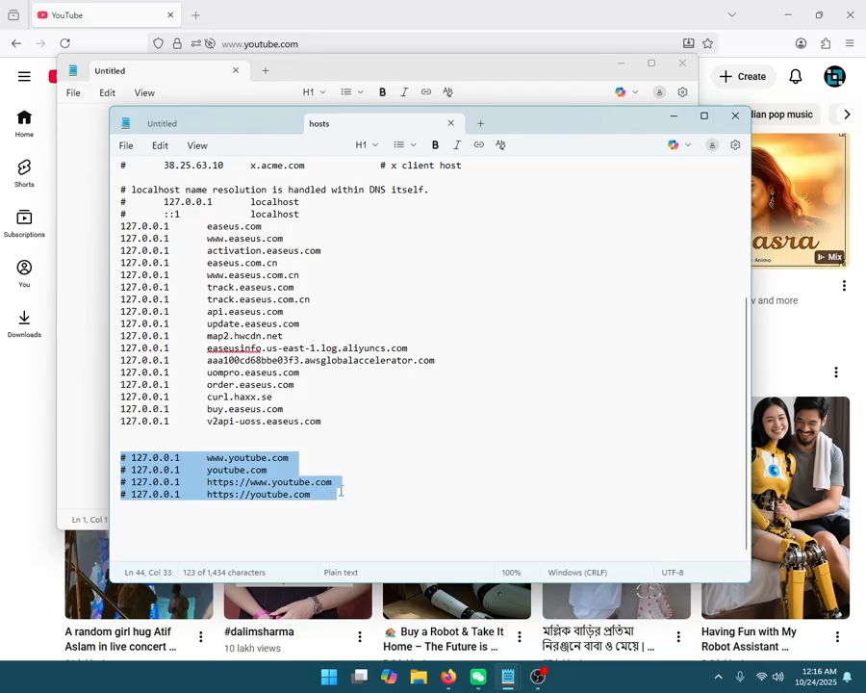
key("Delete")
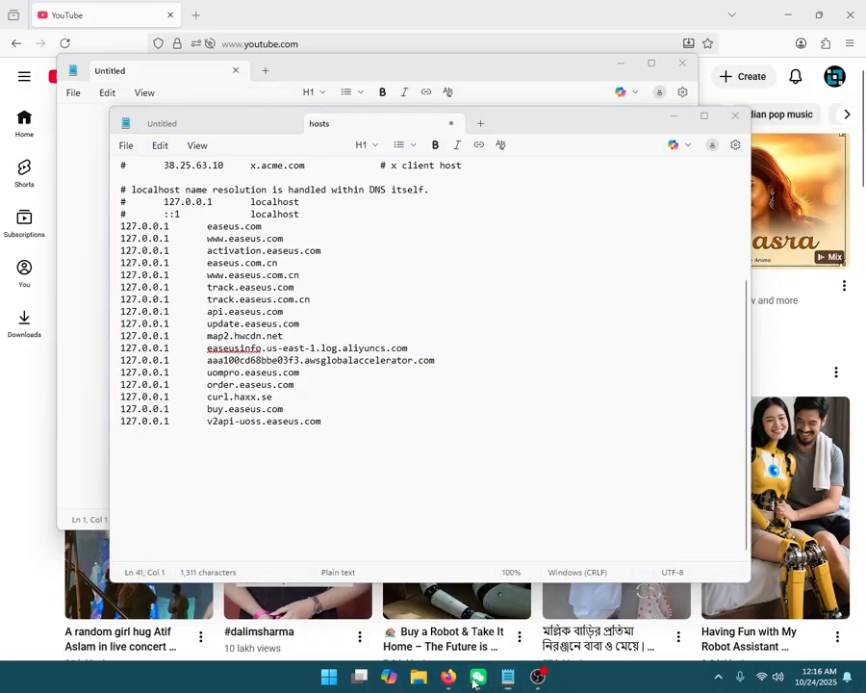
Switch to WeChat's Photos and Videos window and copy the four 127.0.0.1 YouTube lines from the text extracted beside the image
mouse_move(476, 674)
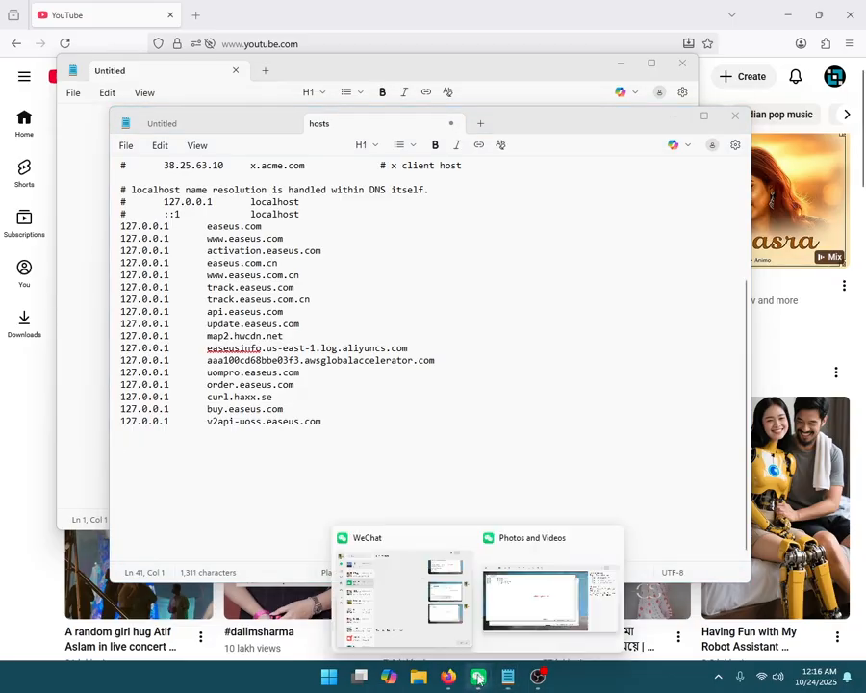
left_click(501, 566)
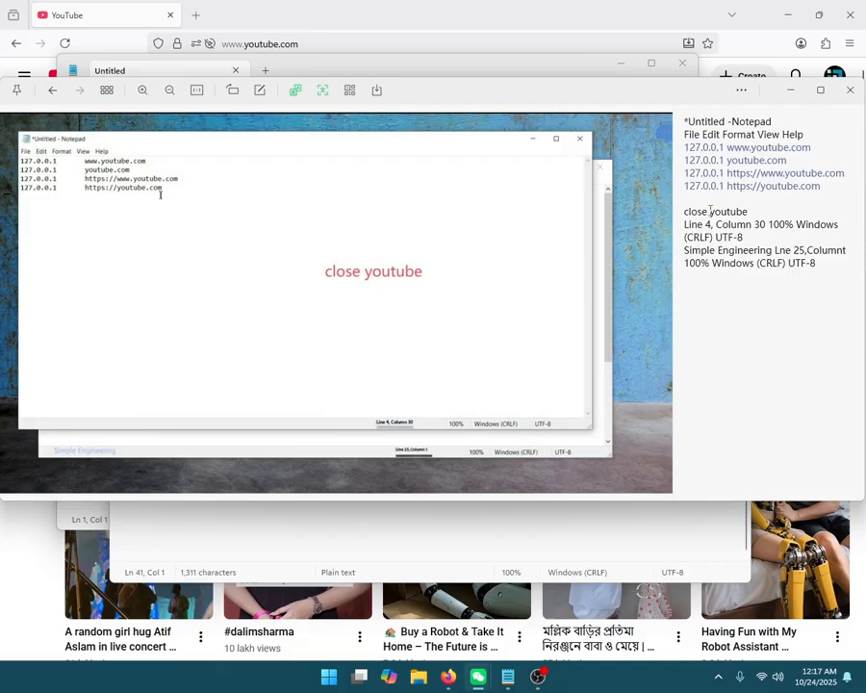
left_click_drag(830, 190, 688, 151)
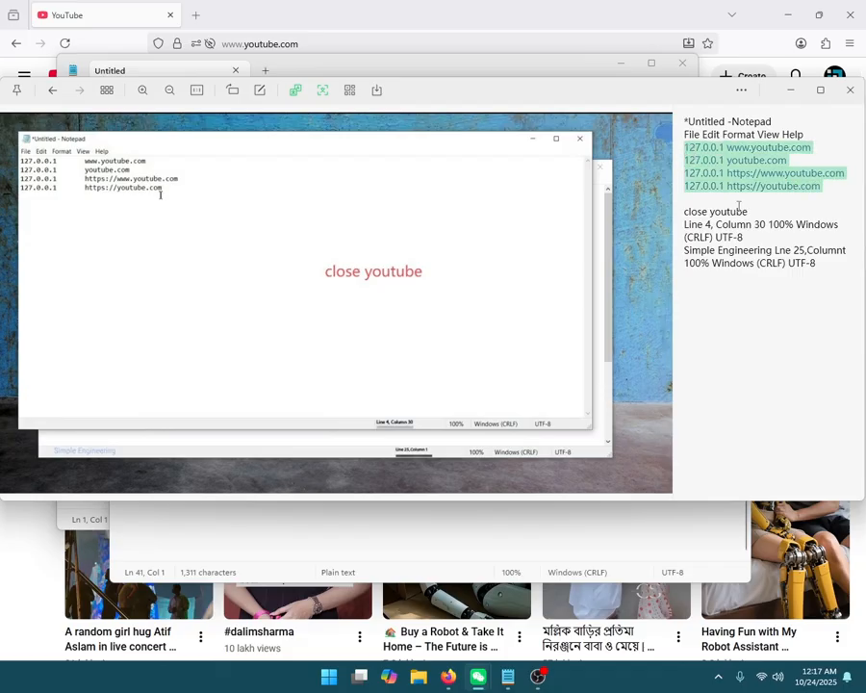
right_click(723, 162)
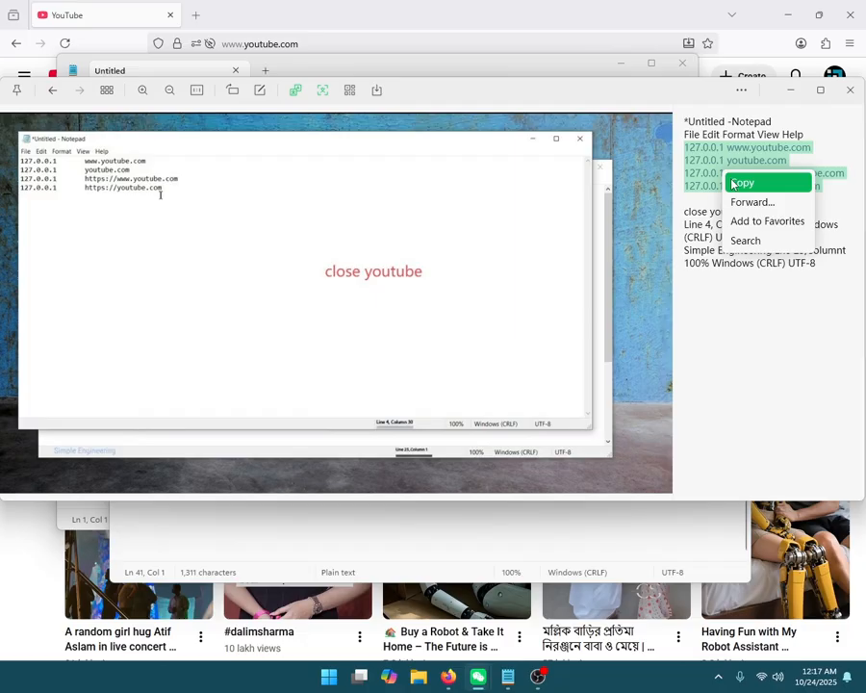
left_click(737, 183)
Return to the unsaved hosts file in Notepad and paste the copied 127.0.0.1 YouTube entries at its end
mouse_move(507, 677)
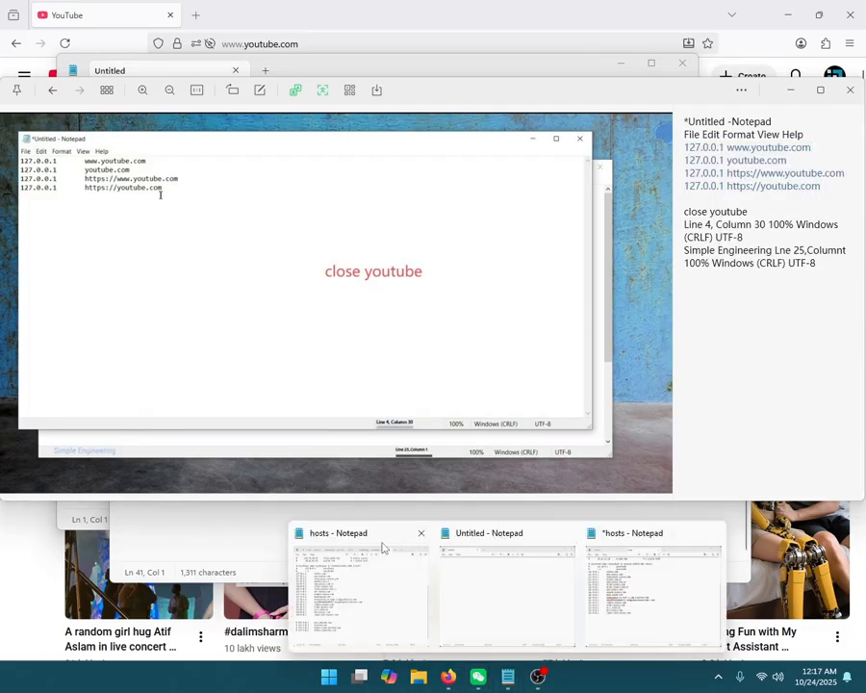
mouse_move(361, 544)
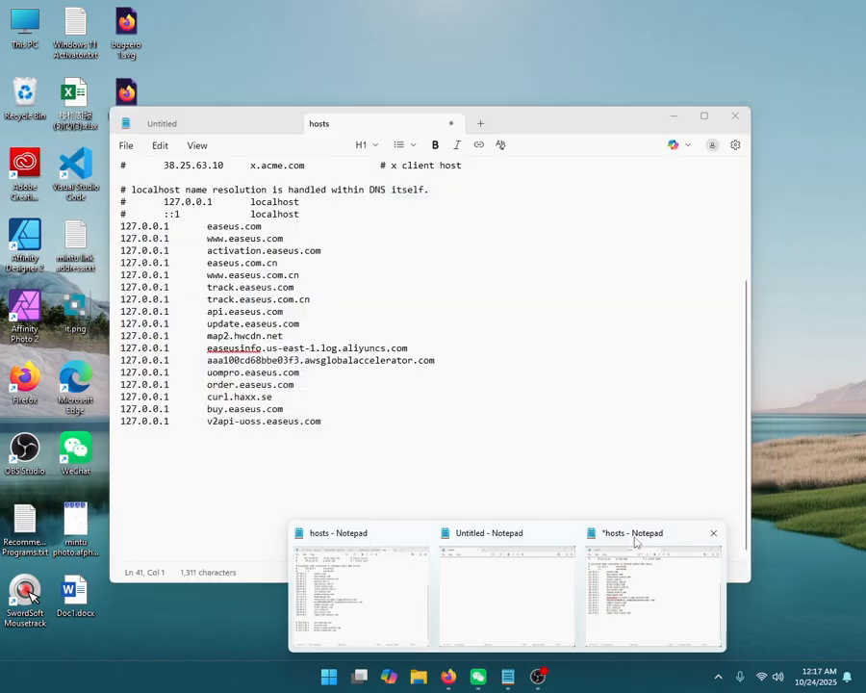
left_click(638, 543)
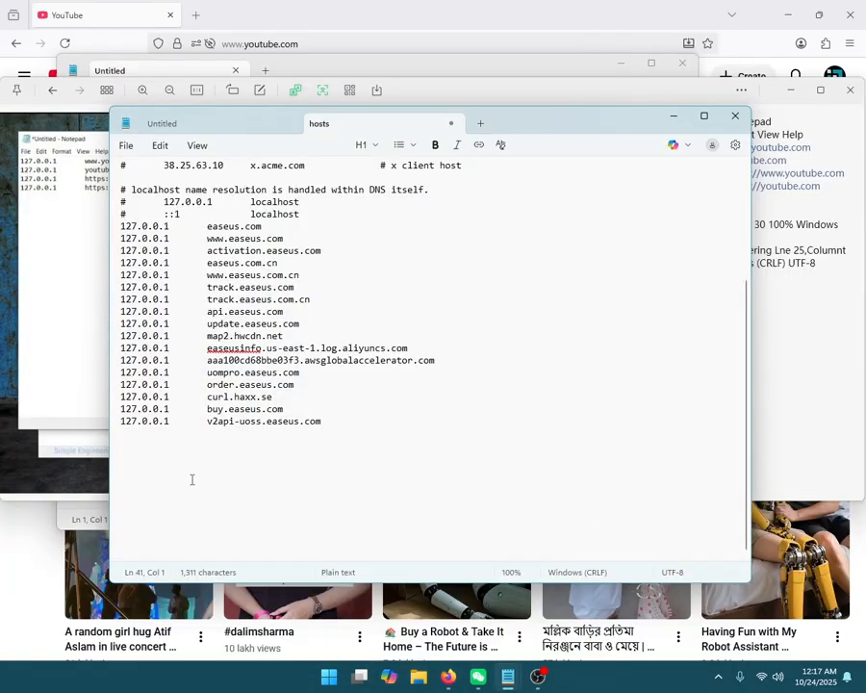
key("ctrl+v")
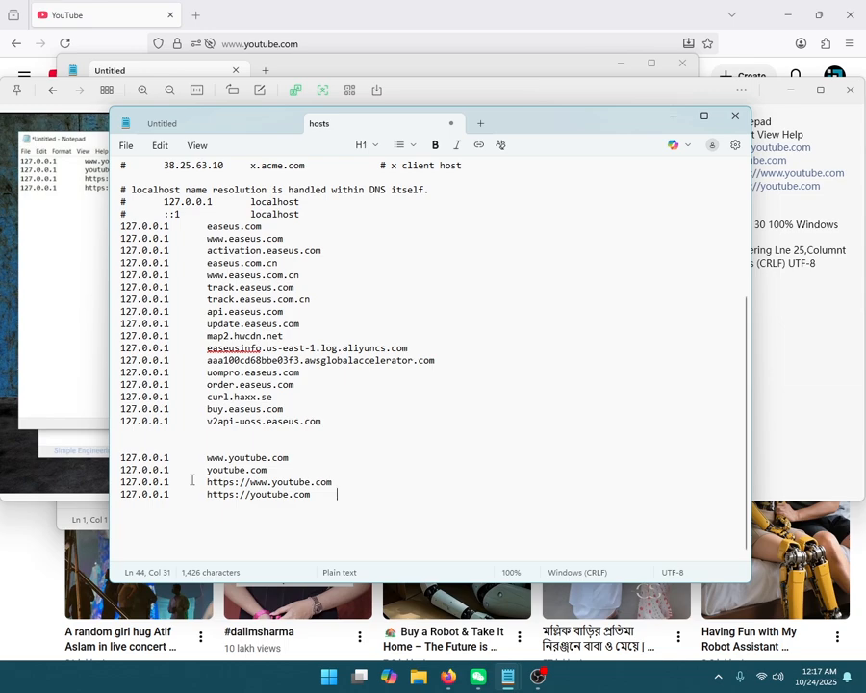
Save the edited hosts file
left_click(125, 145)
left_click(125, 145)
left_click(159, 145)
left_click(126, 145)
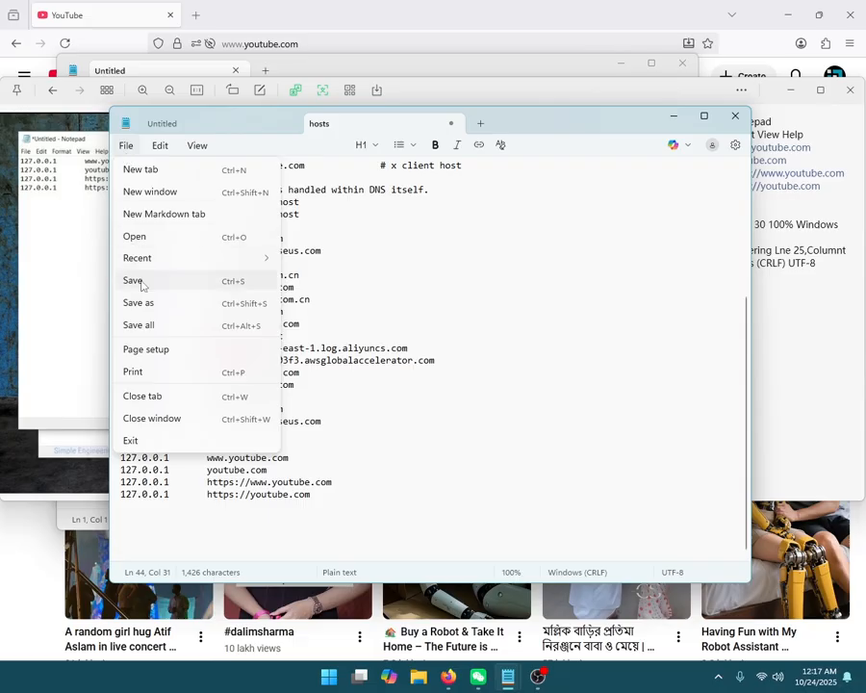
left_click(125, 146)
left_click(125, 145)
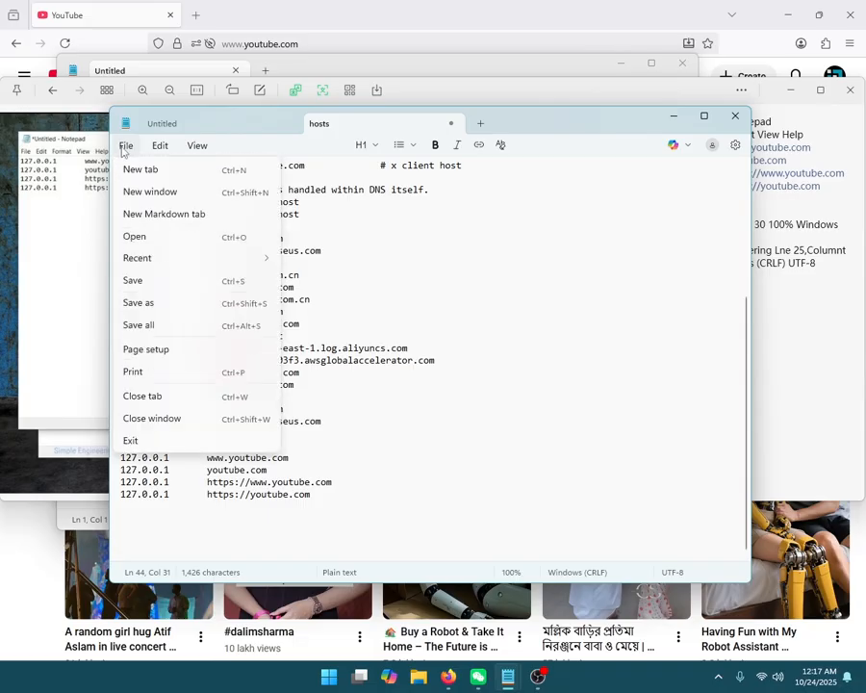
left_click(136, 283)
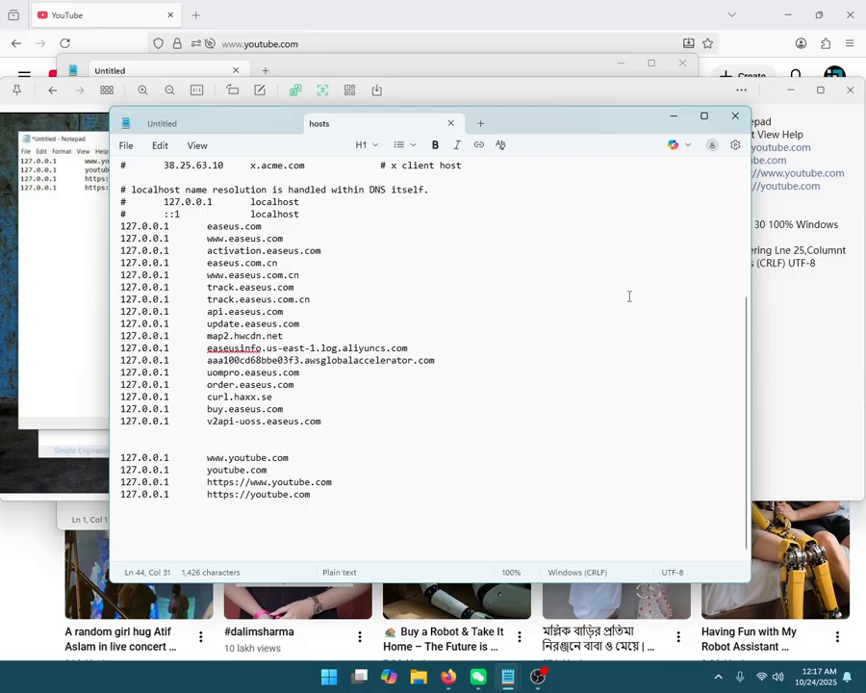
Clear the desktop by minimizing the hosts file and WeChat image windows and closing the blank Notepad window and Firefox
left_click(674, 117)
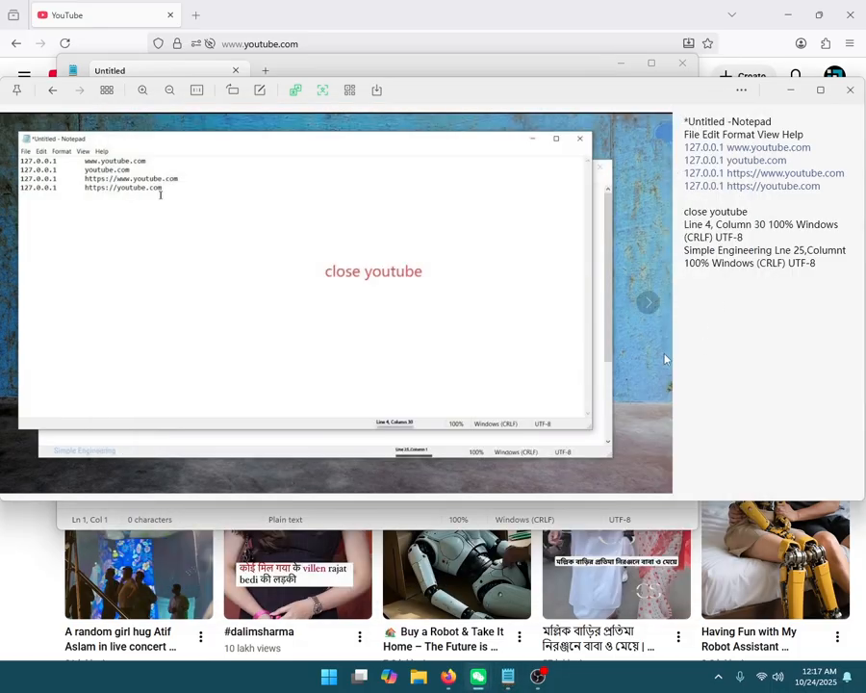
left_click(791, 90)
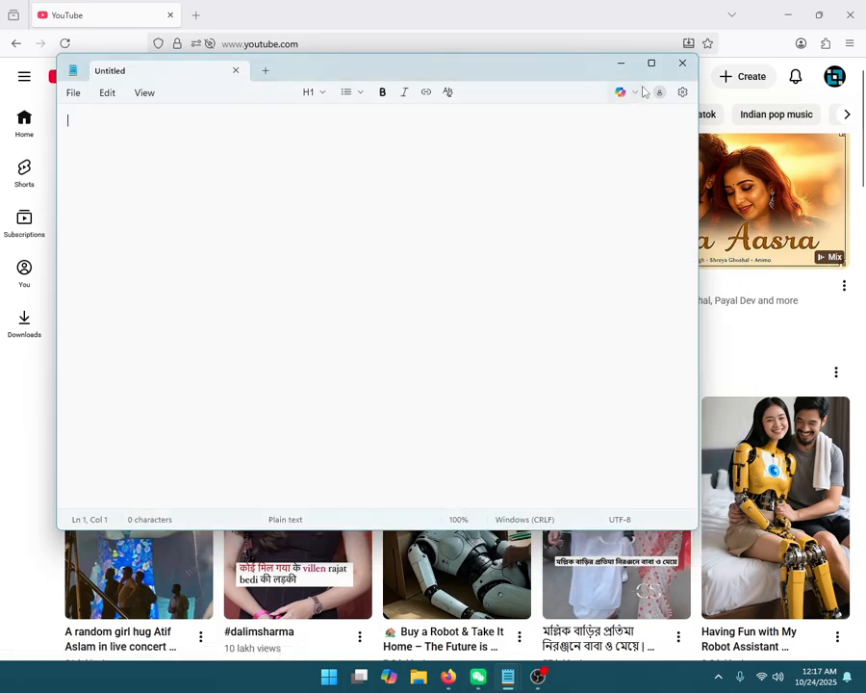
left_click(682, 63)
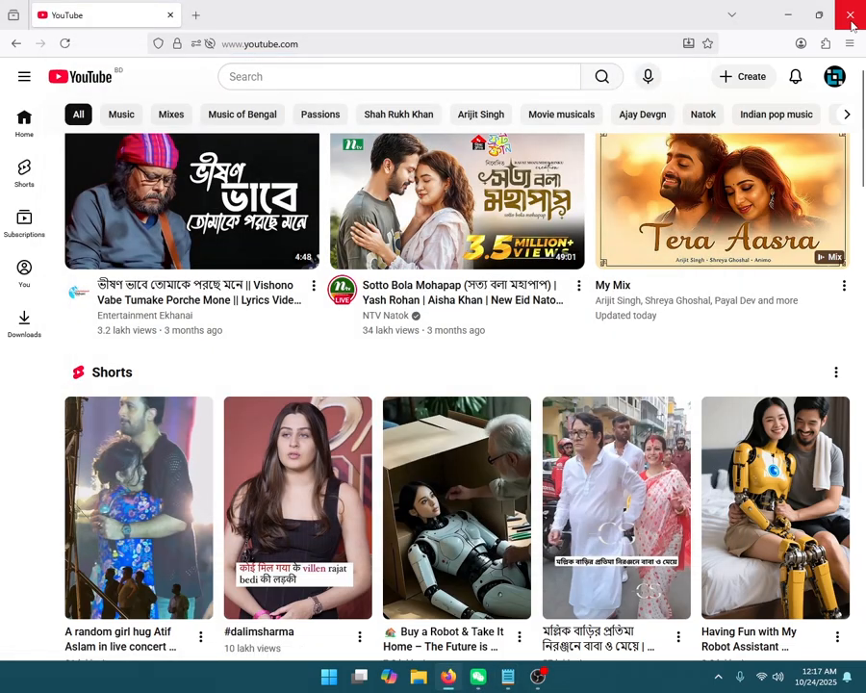
left_click(850, 15)
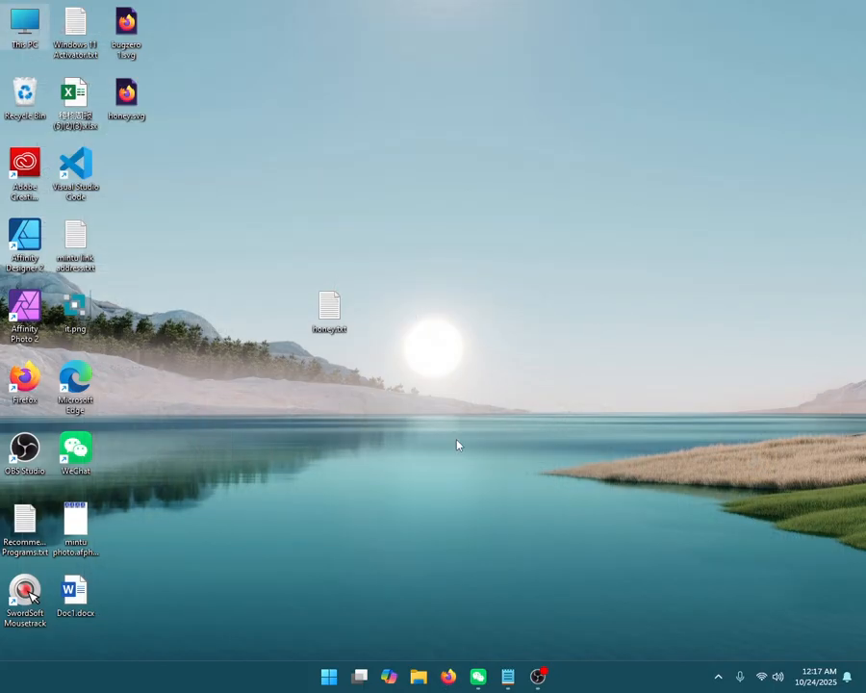
Relaunch Firefox, replace its startup page with a new tab, and load youtube.com to test the block
left_click(447, 678)
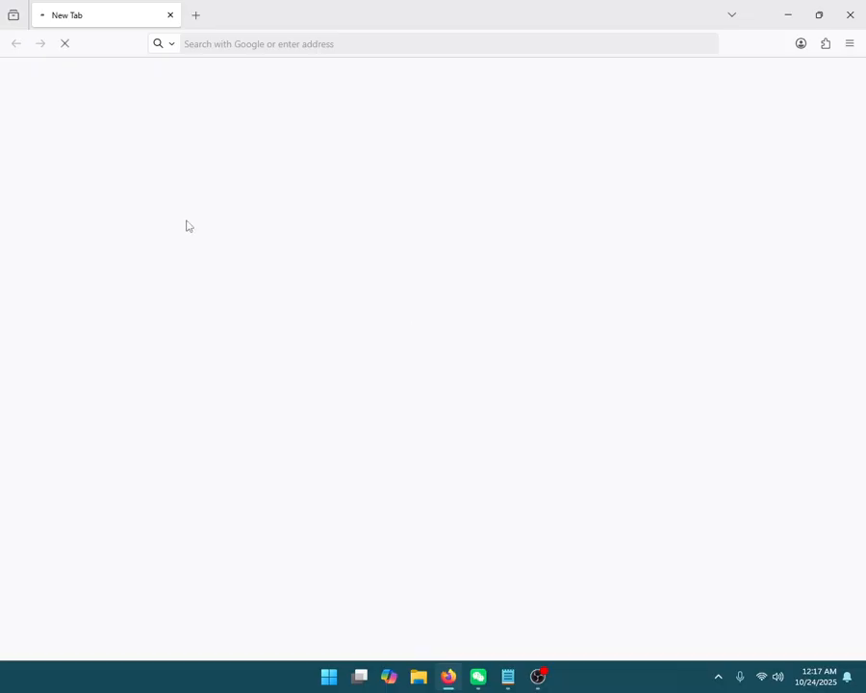
left_click(197, 17)
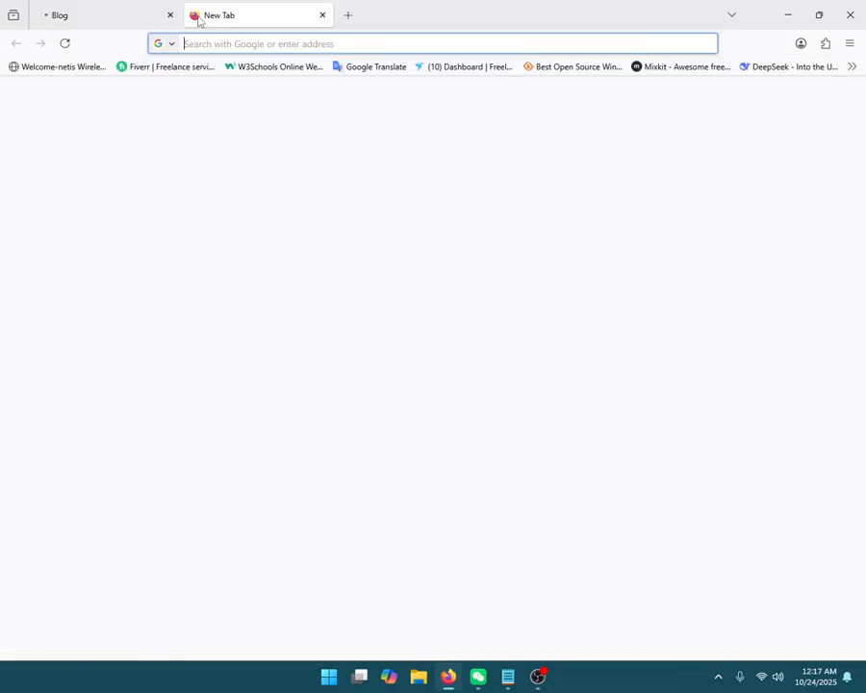
left_click(171, 16)
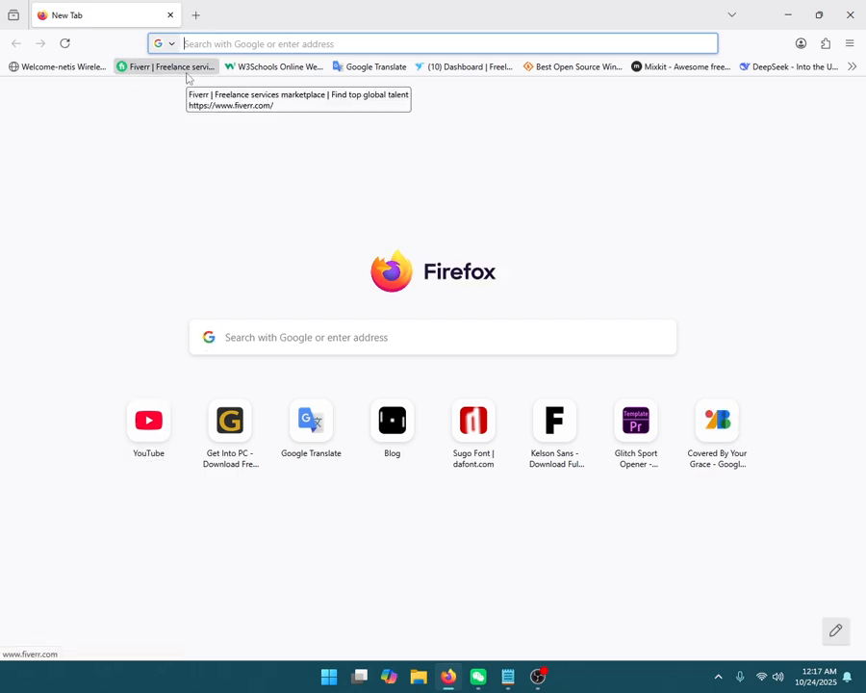
type("you")
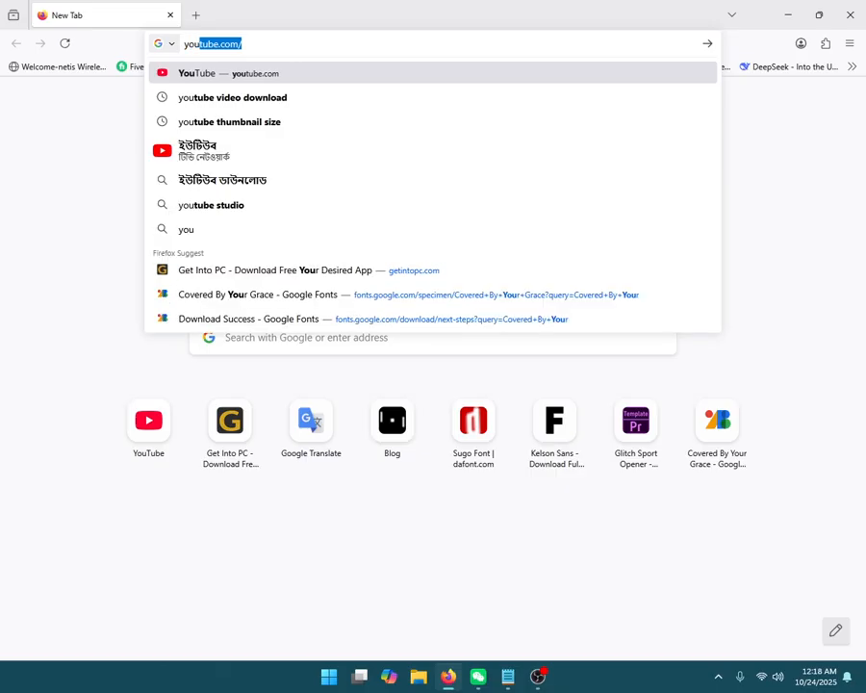
key("Return")
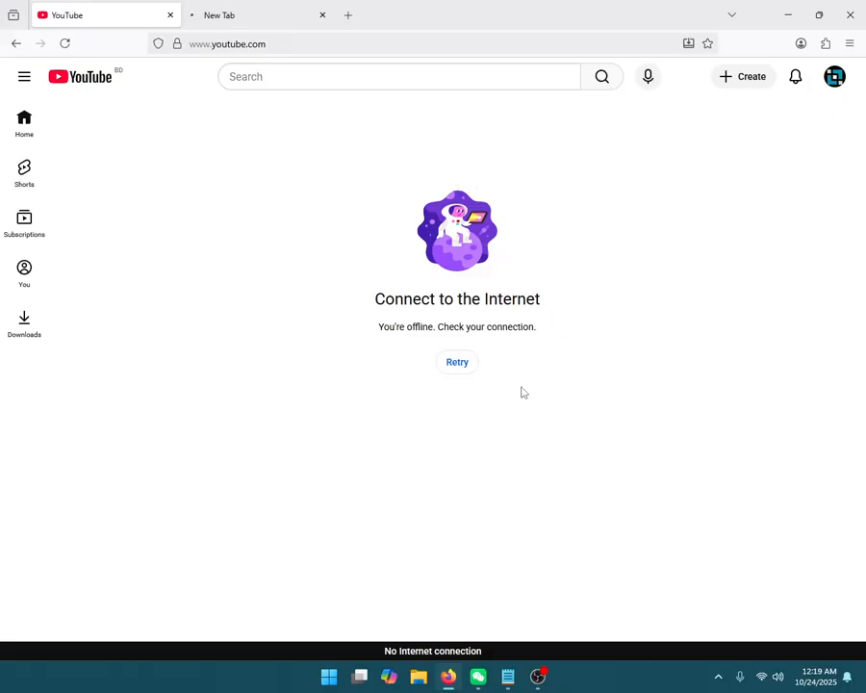
Check YouTube in the second tab, and retry the connection on the YouTube page in the first tab
left_click(246, 16)
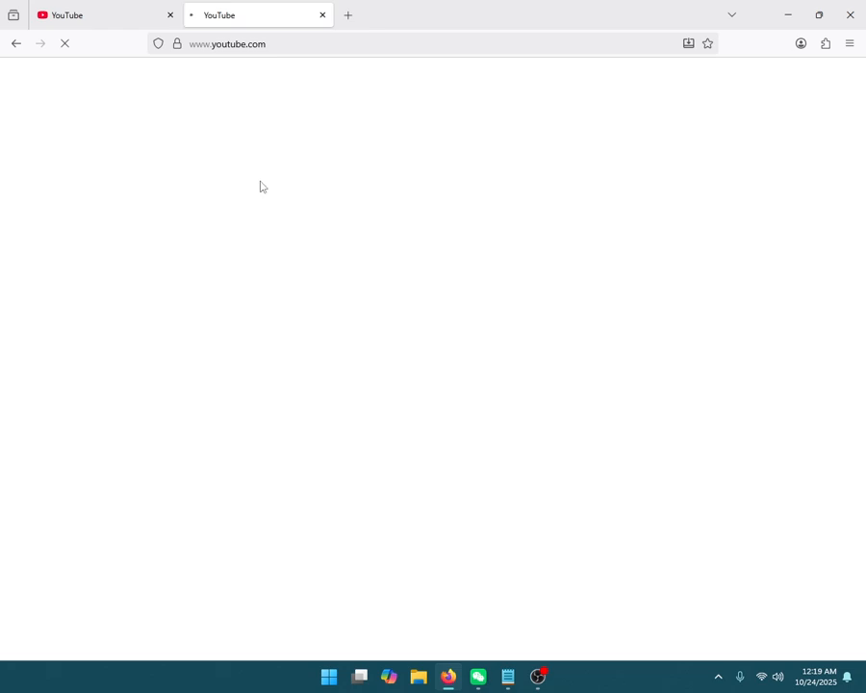
left_click(100, 17)
left_click(464, 368)
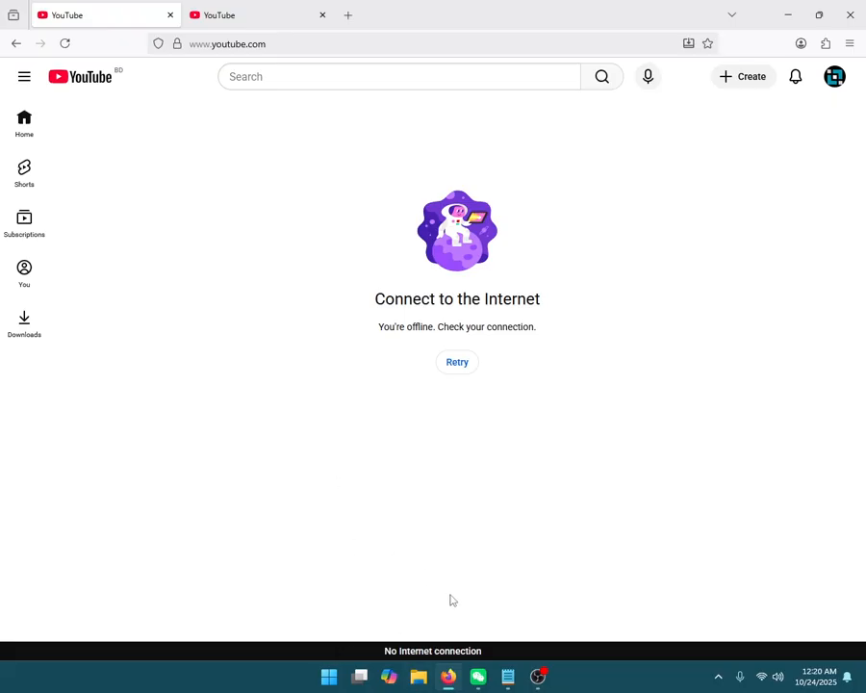
mouse_move(468, 667)
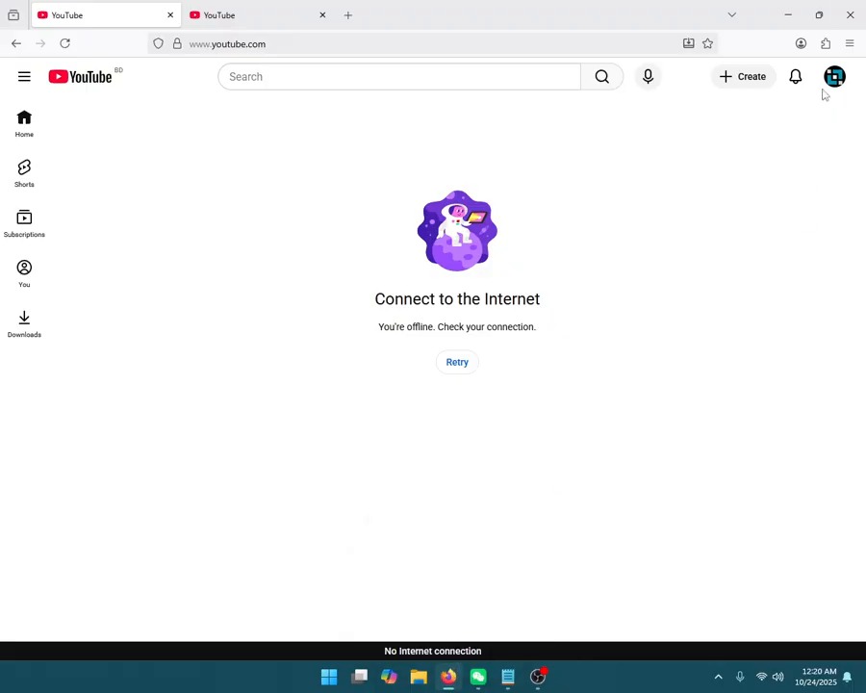
Close Firefox and bring back the minimized Notepad window containing the hosts file
left_click(852, 17)
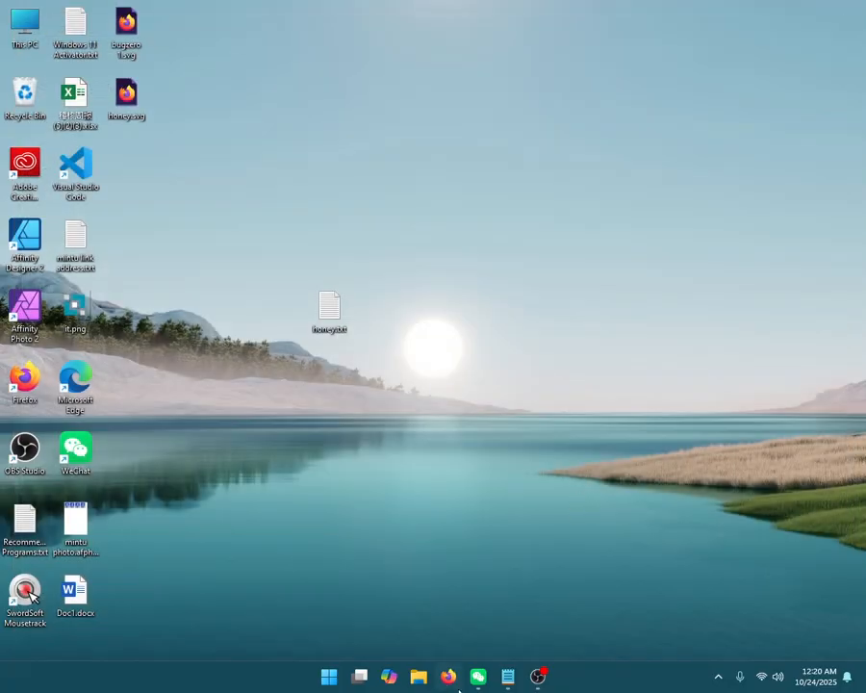
mouse_move(507, 676)
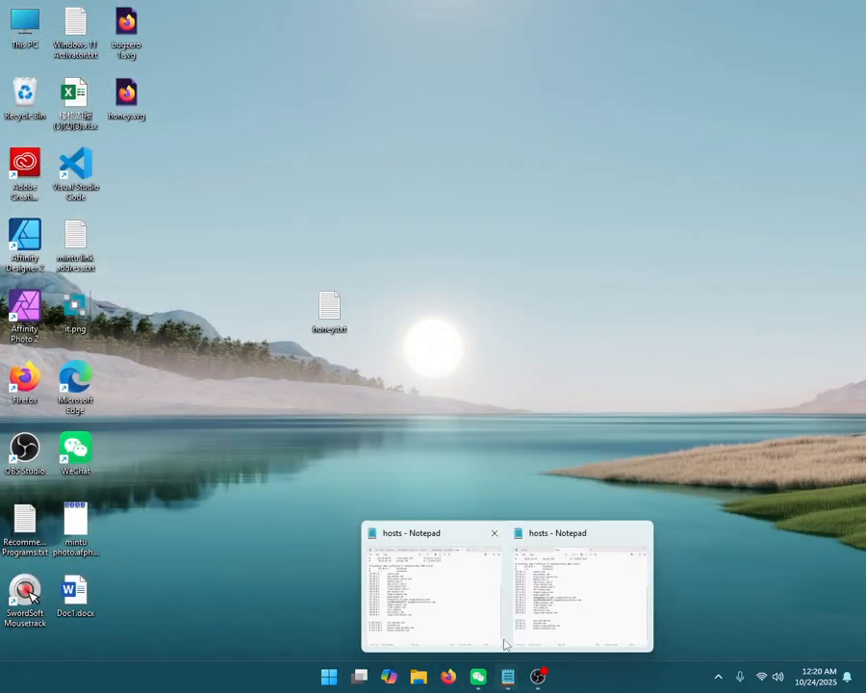
mouse_move(507, 618)
left_click(537, 549)
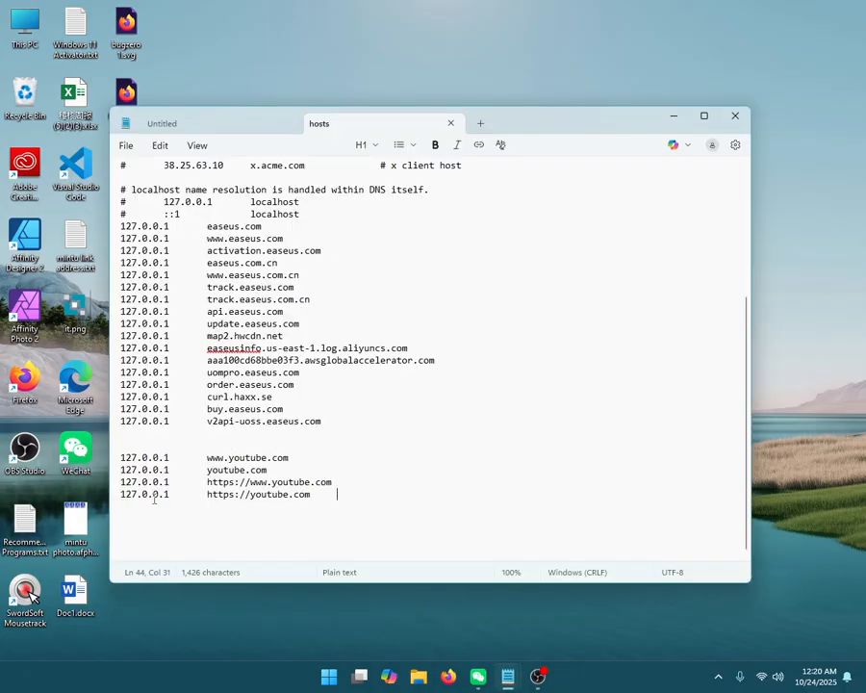
Comment out the four YouTube entries at the end of the hosts file with "# " and save the file
left_click(120, 462)
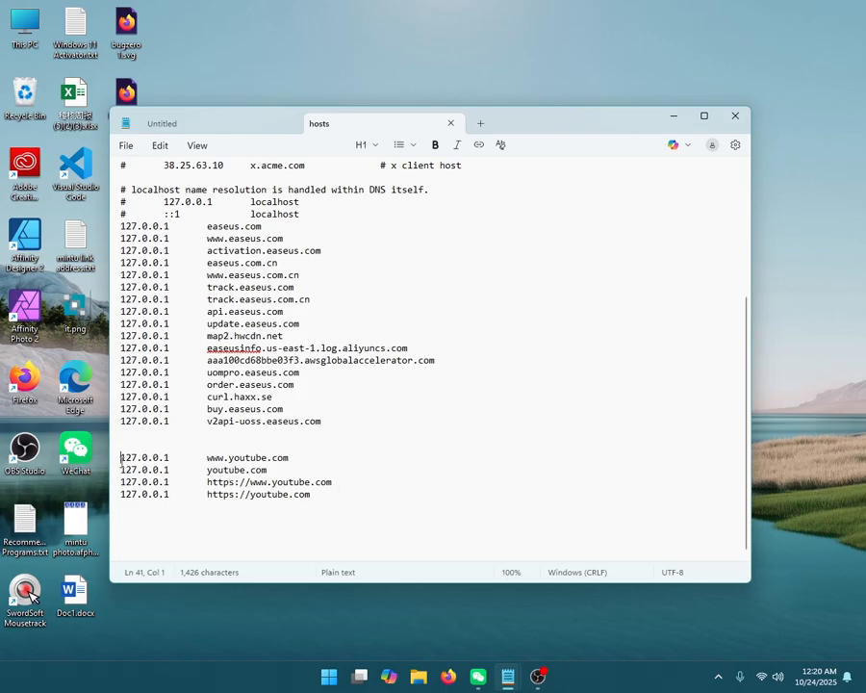
type("#")
left_click(121, 469)
type("#")
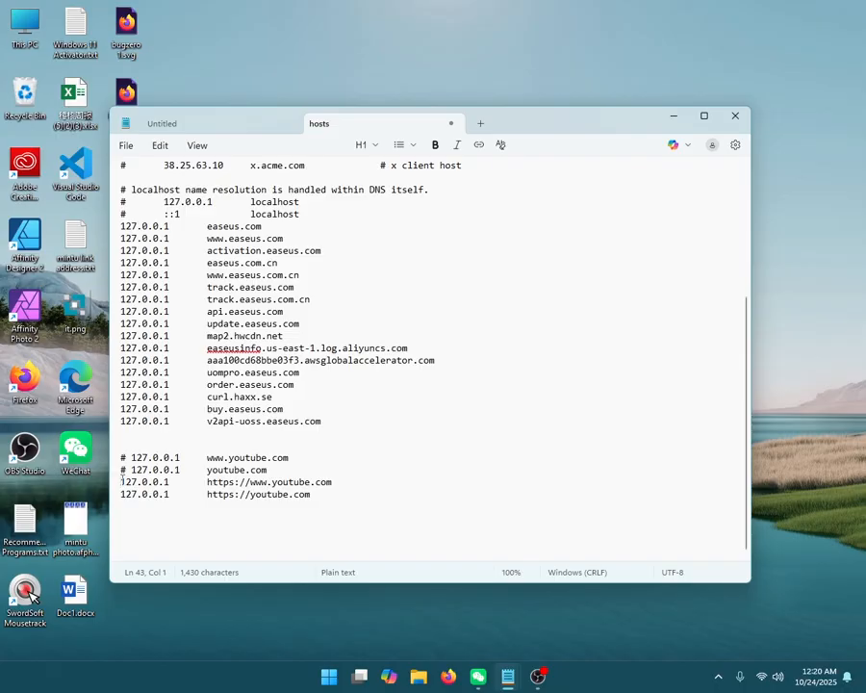
type(" #")
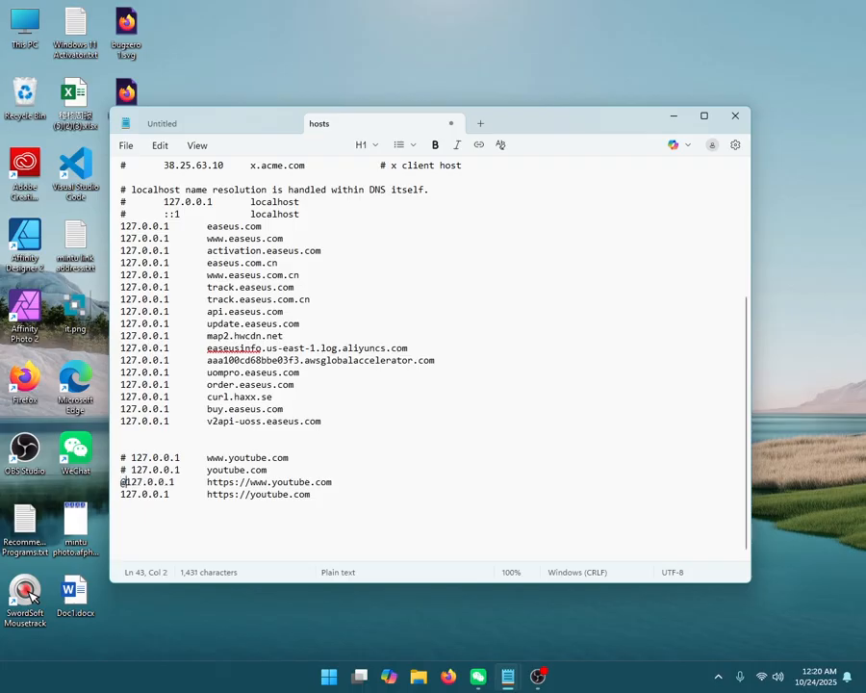
key("BackSpace")
type("#")
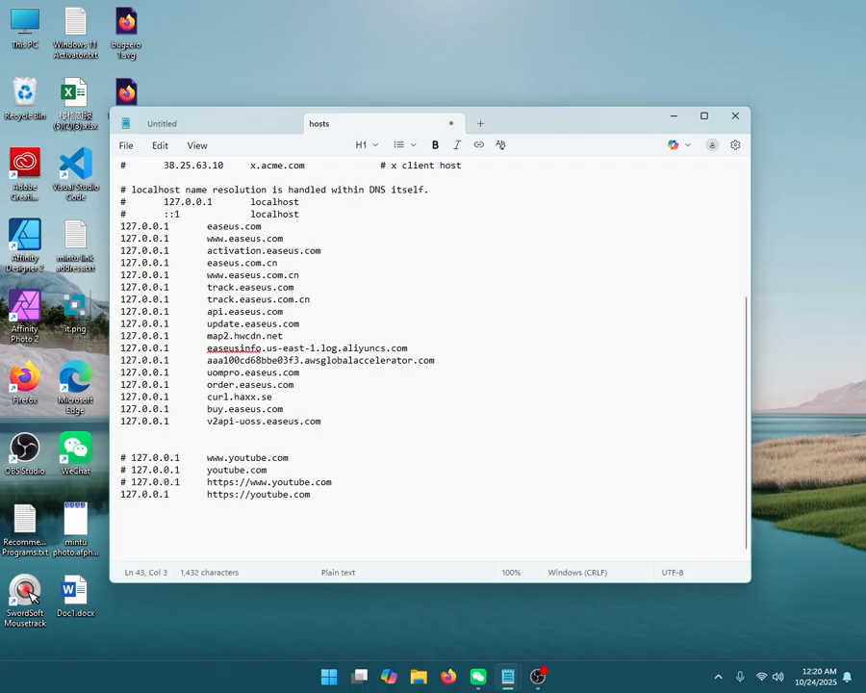
left_click(120, 493)
type("#")
left_click(126, 146)
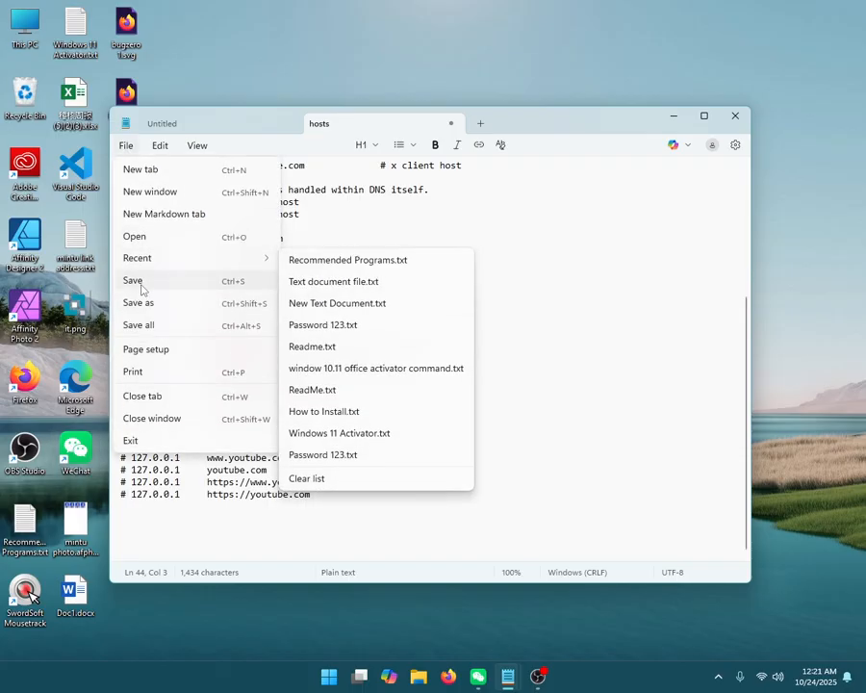
left_click(140, 282)
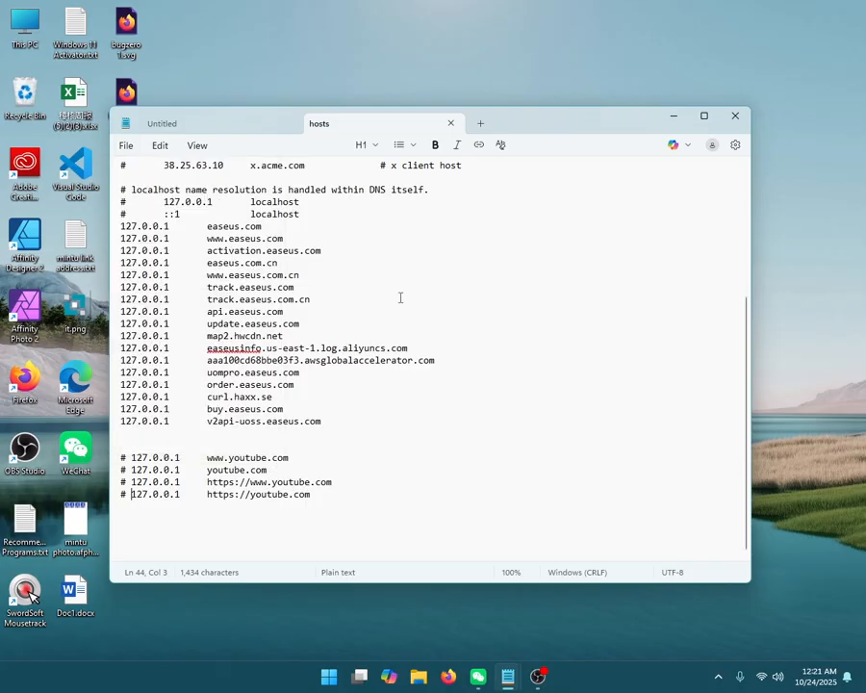
Minimize the hosts file, relaunch Firefox, and load and refresh youtube.com in a fresh tab to test access
left_click(674, 115)
left_click(448, 676)
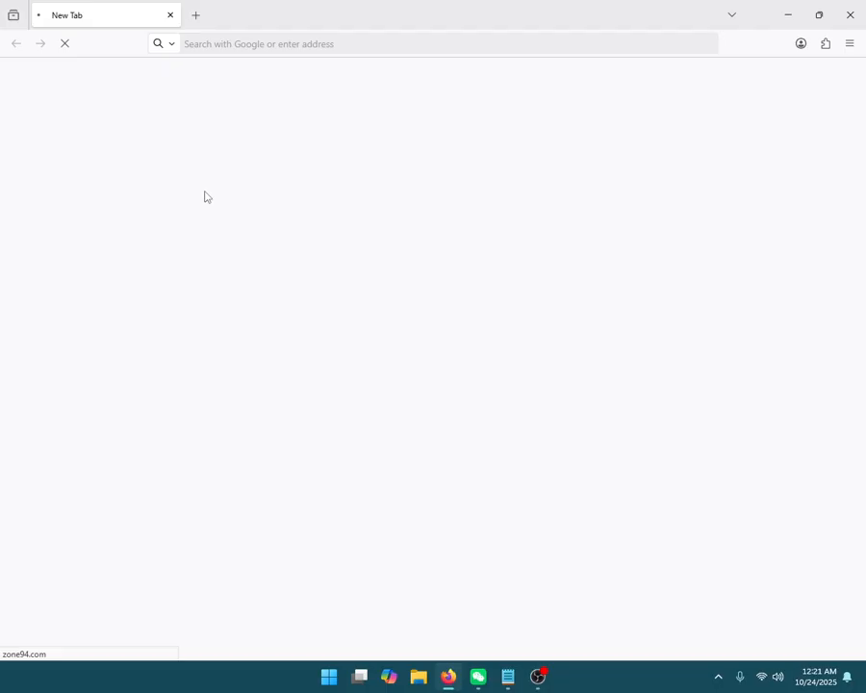
left_click(195, 17)
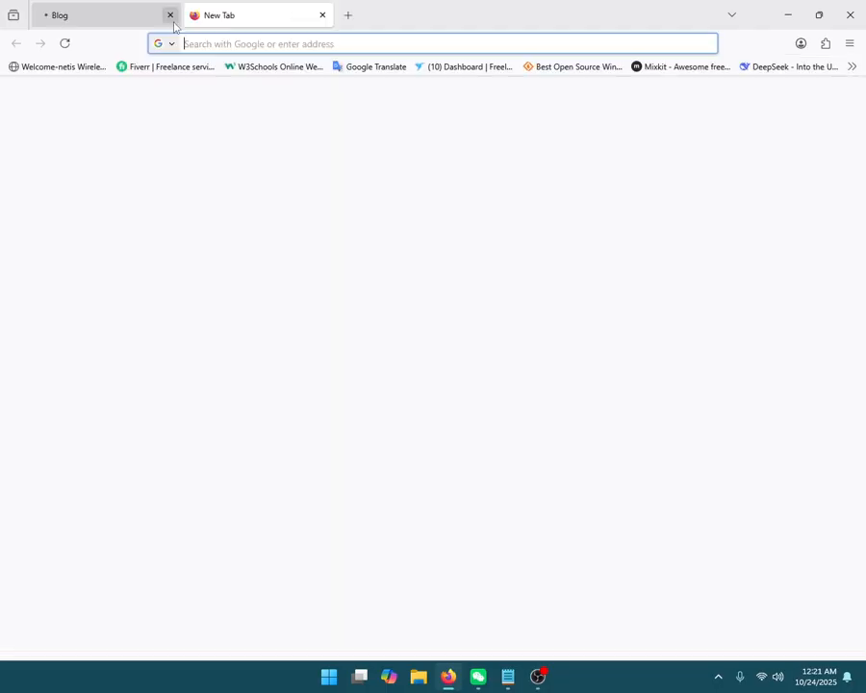
left_click(171, 16)
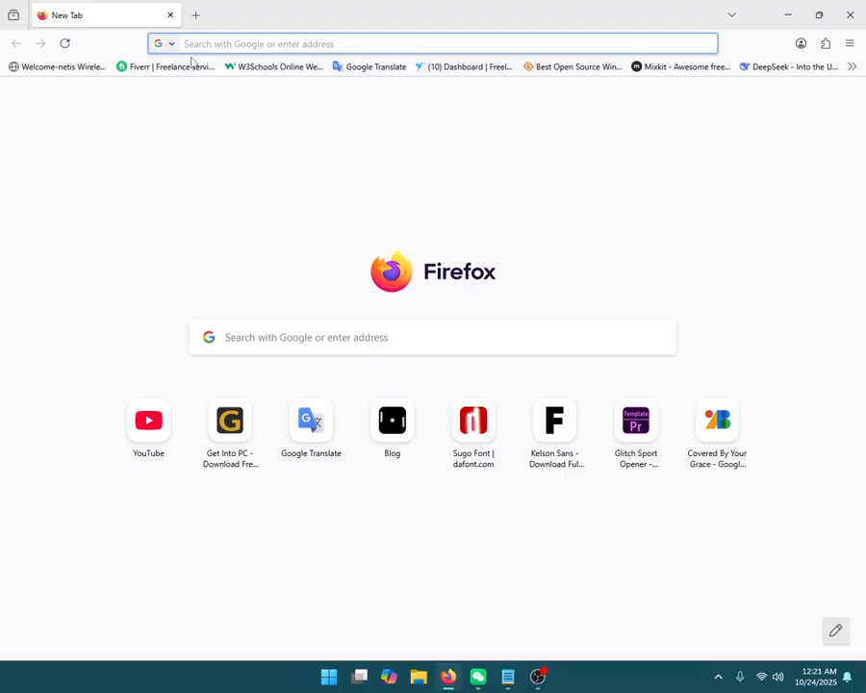
type("you")
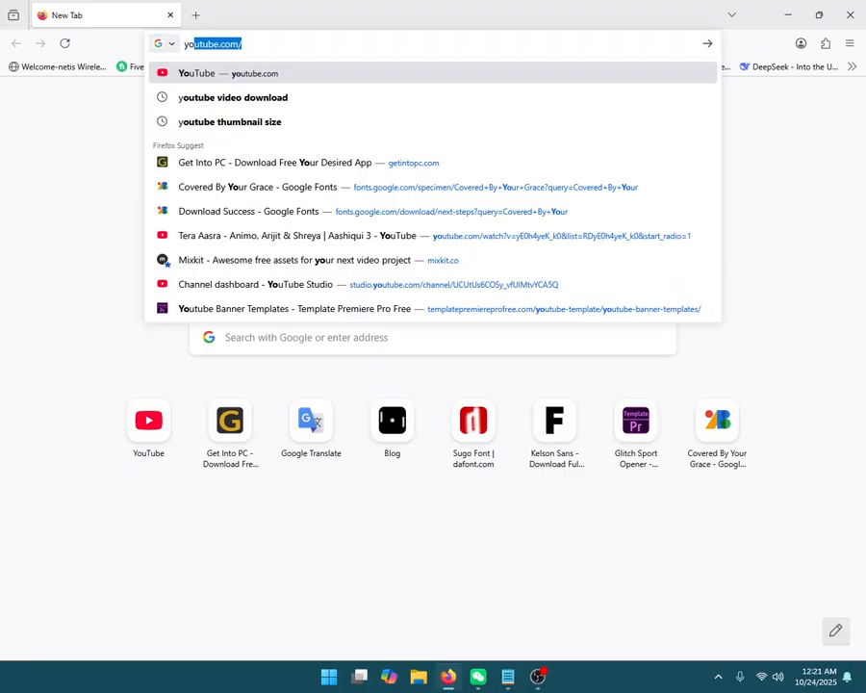
left_click(227, 82)
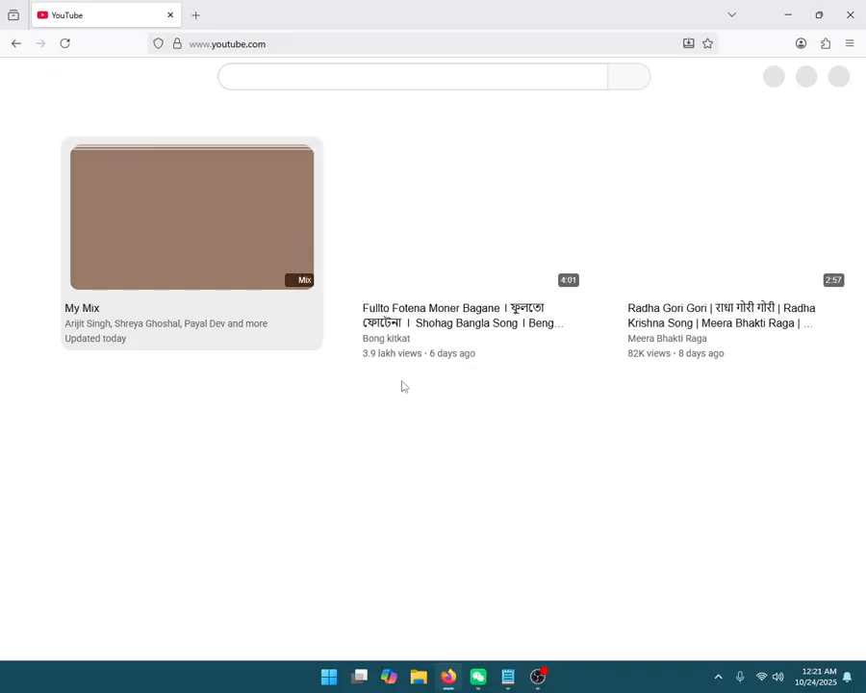
left_click(63, 43)
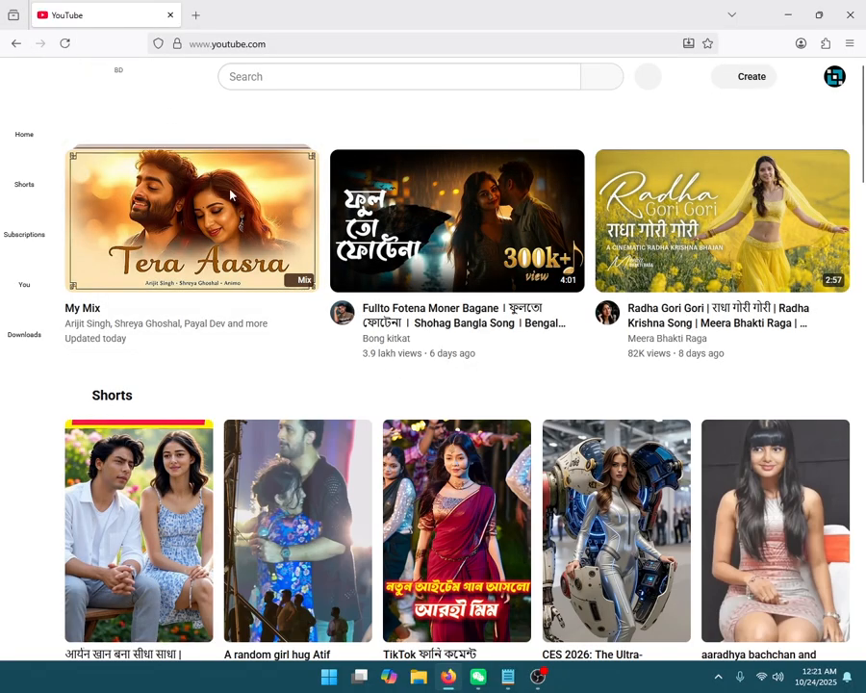